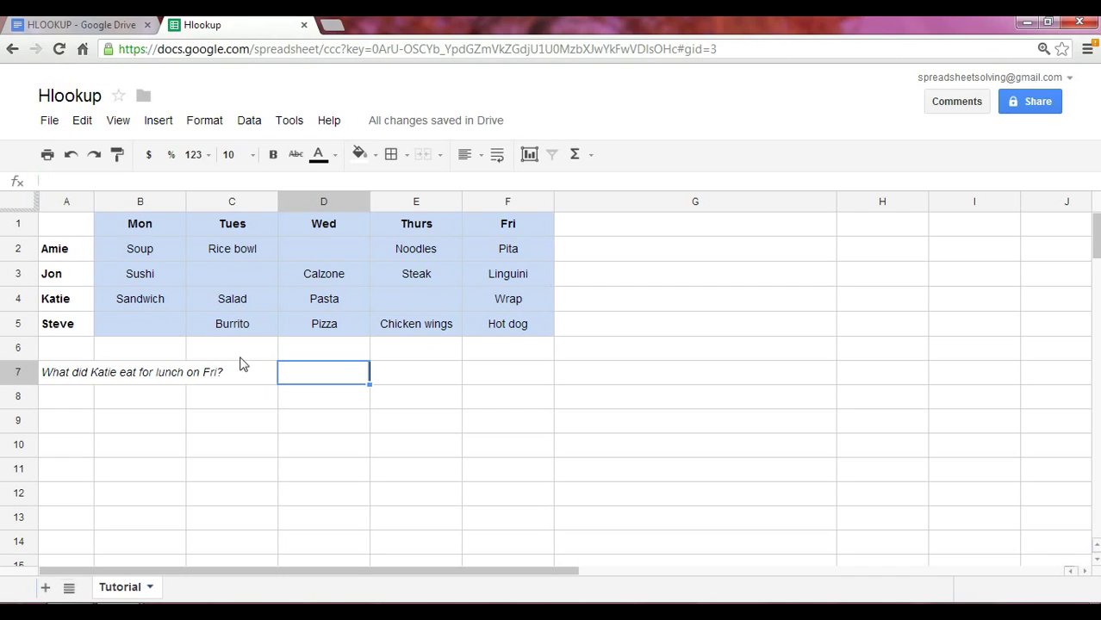
- Switch to the HLOOKUP Google Docs document and complete its heading as "Hlookup - Horizontal lookup"
left_click(80, 28)
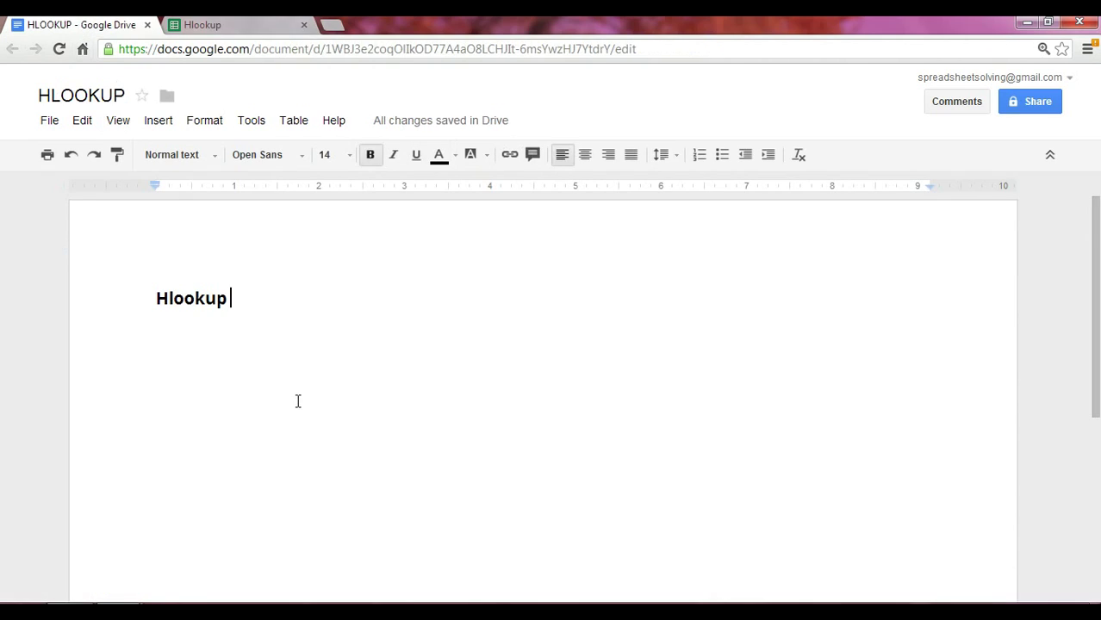
type("- ")
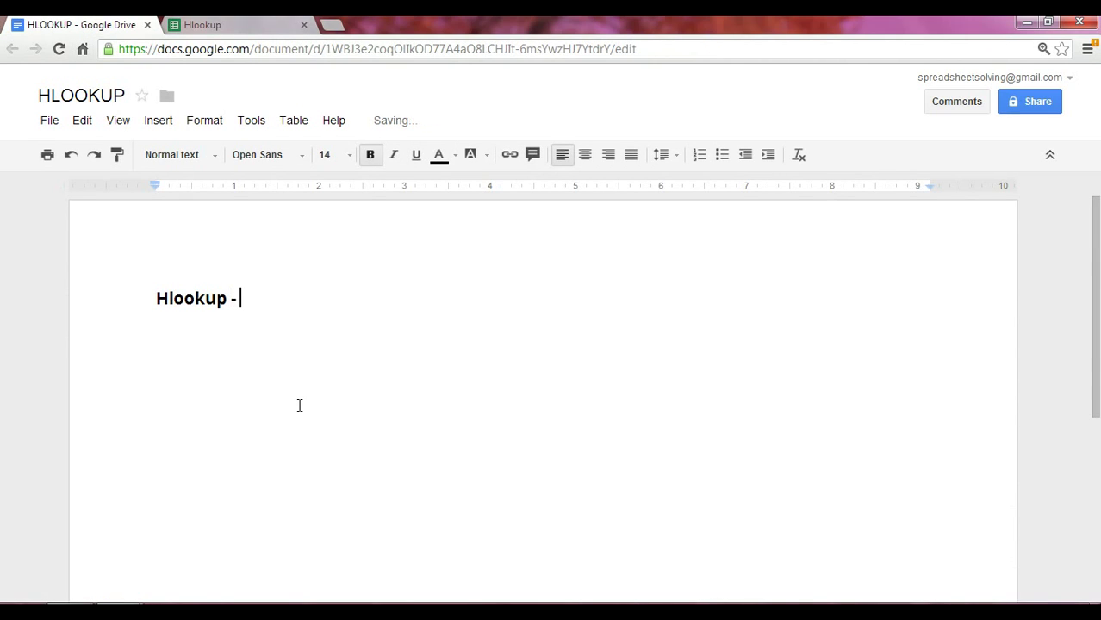
type("Horizontal lo")
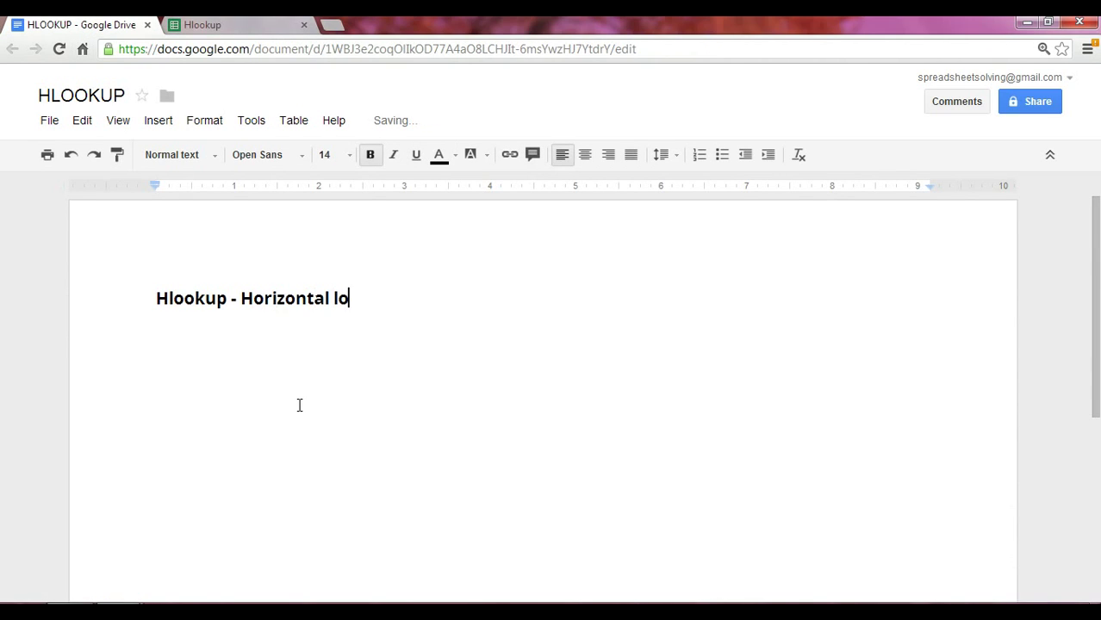
type("okup")
key("Return")
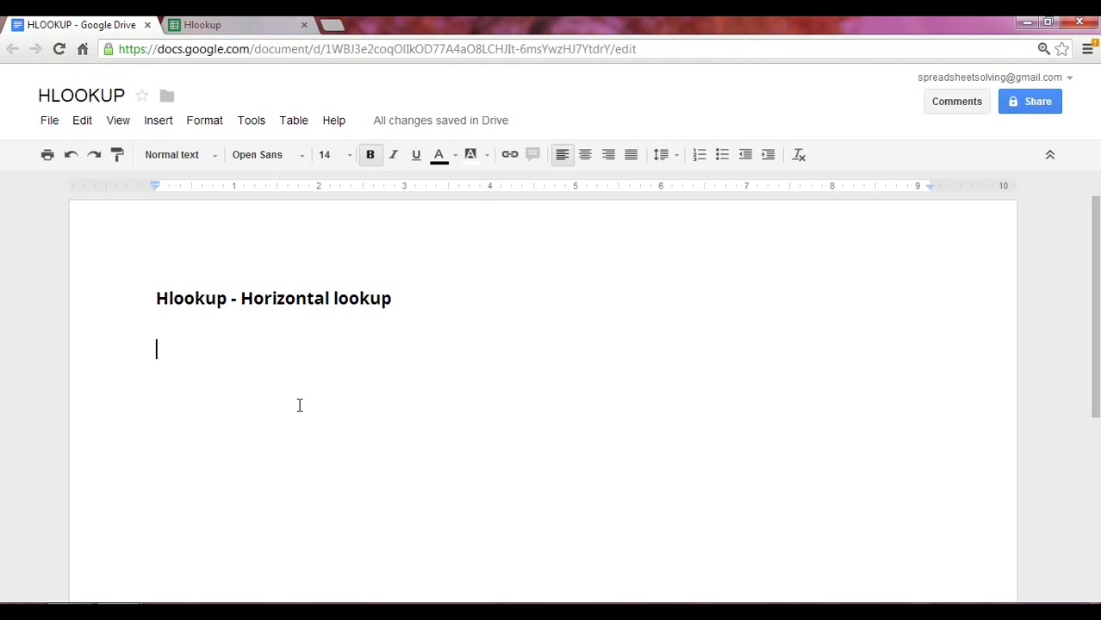
- Write the definition "return a value that is located y number of rows below the search entity within a defined dataset" under the heading
type("return a value ")
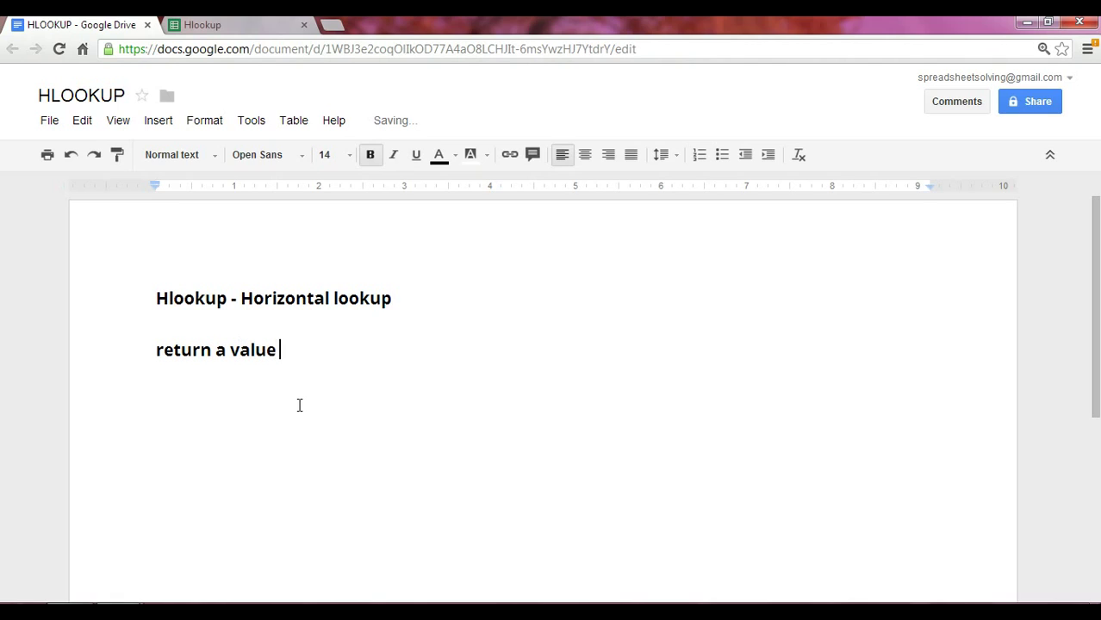
type("that is located ")
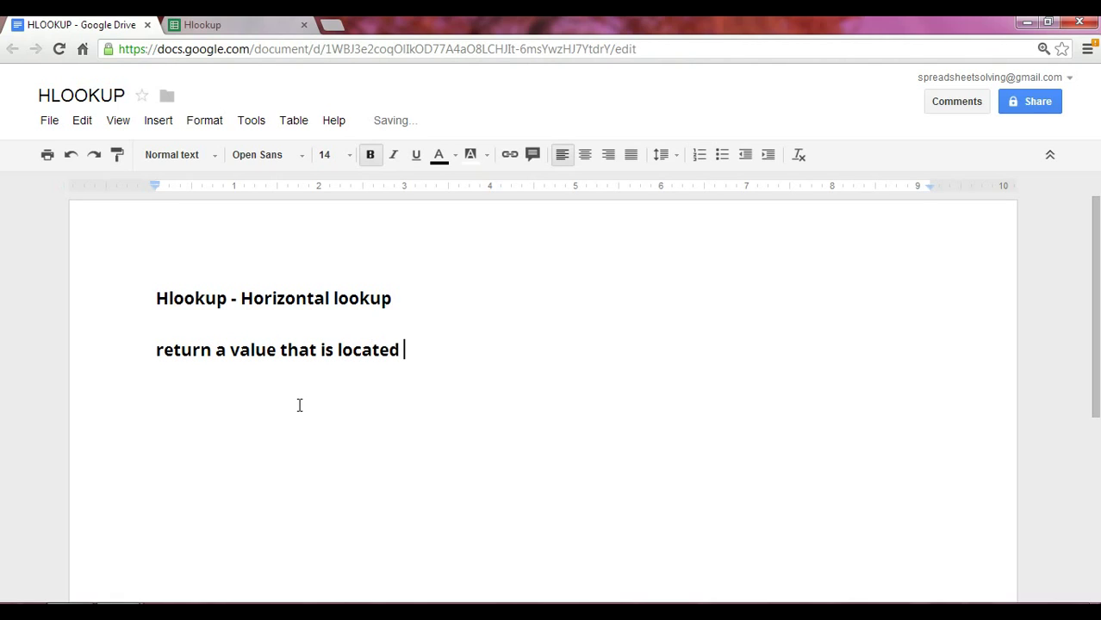
type("y number o")
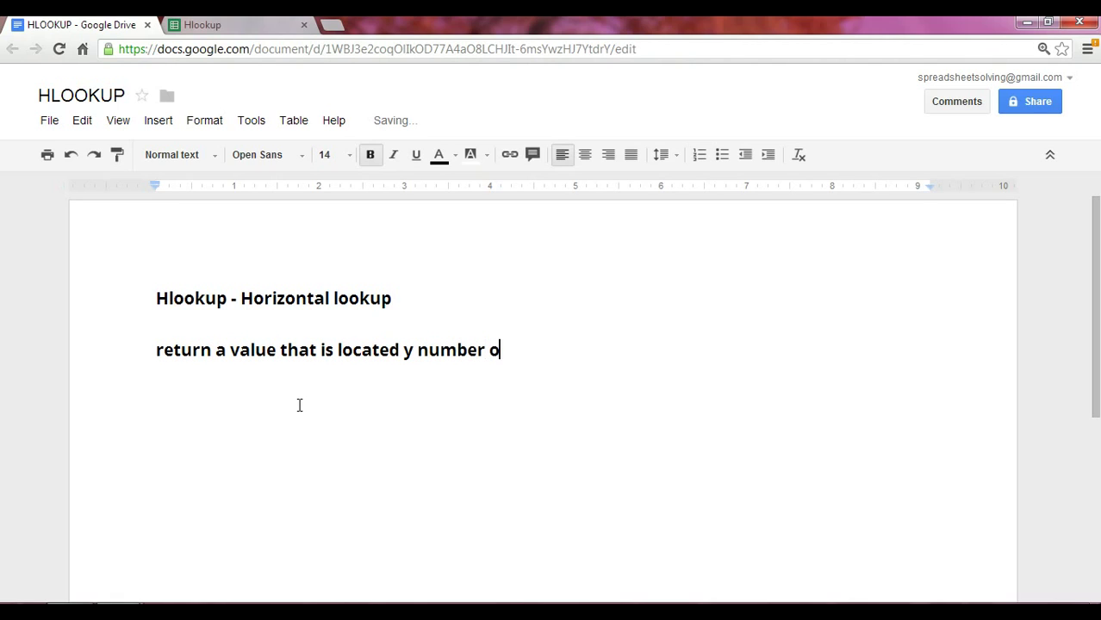
type("f rows be")
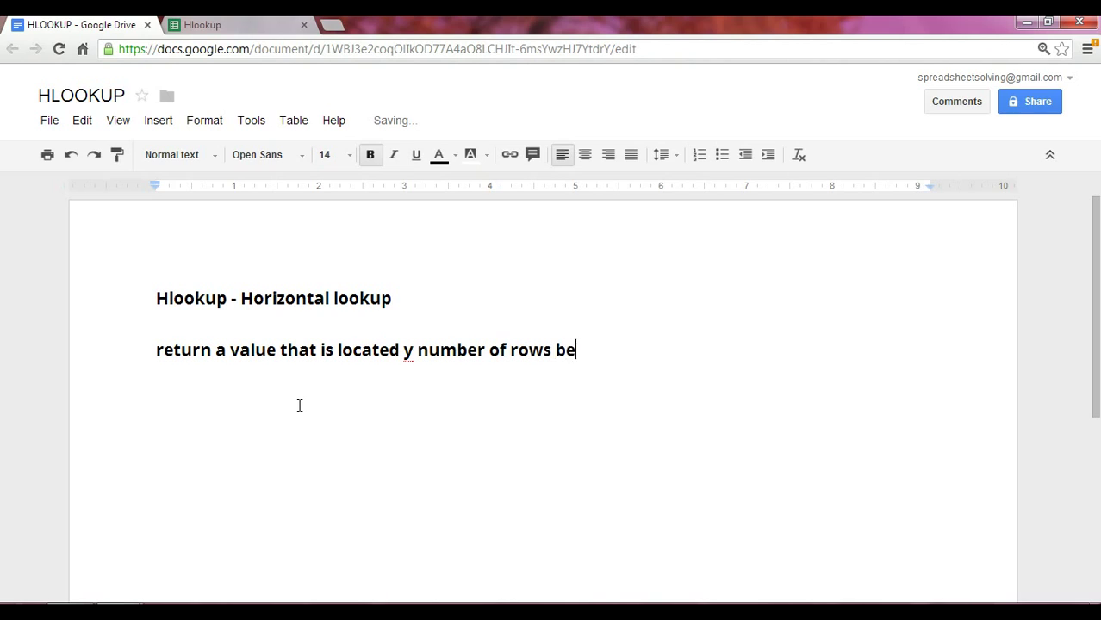
type("low the ")
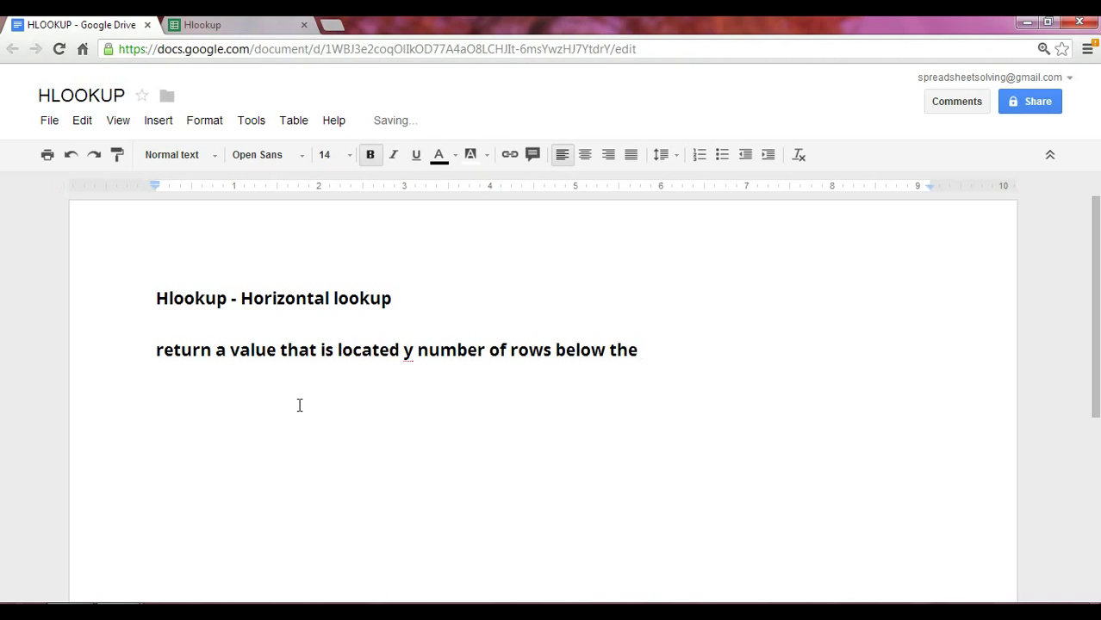
type("search ")
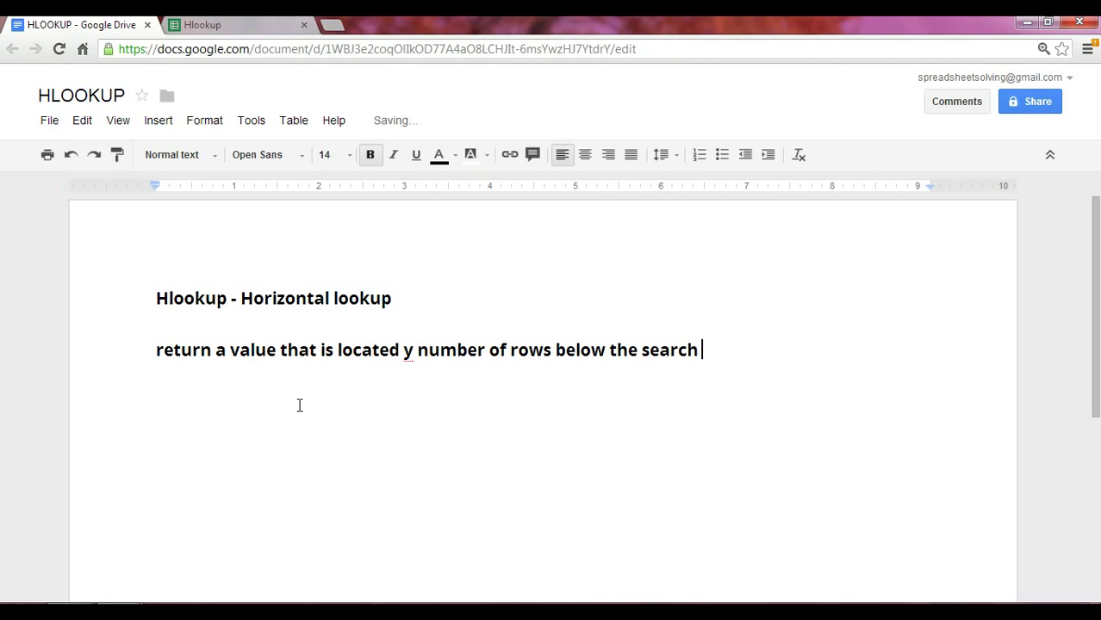
type("entity within a defins")
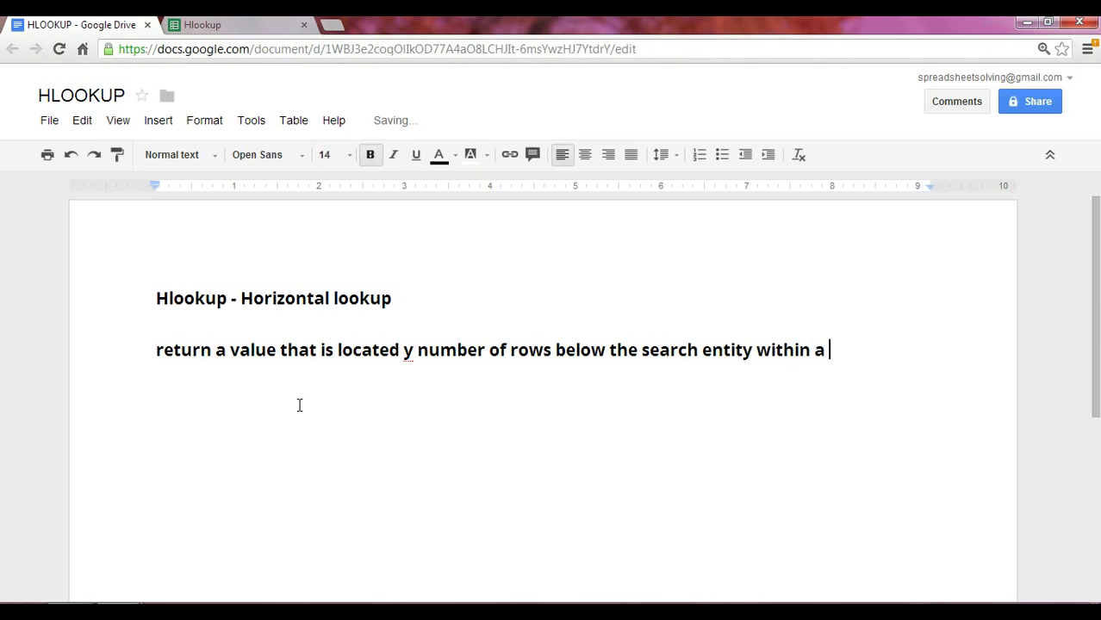
key("BackSpace")
type("defins")
key("BackSpace")
type("ed ataset")
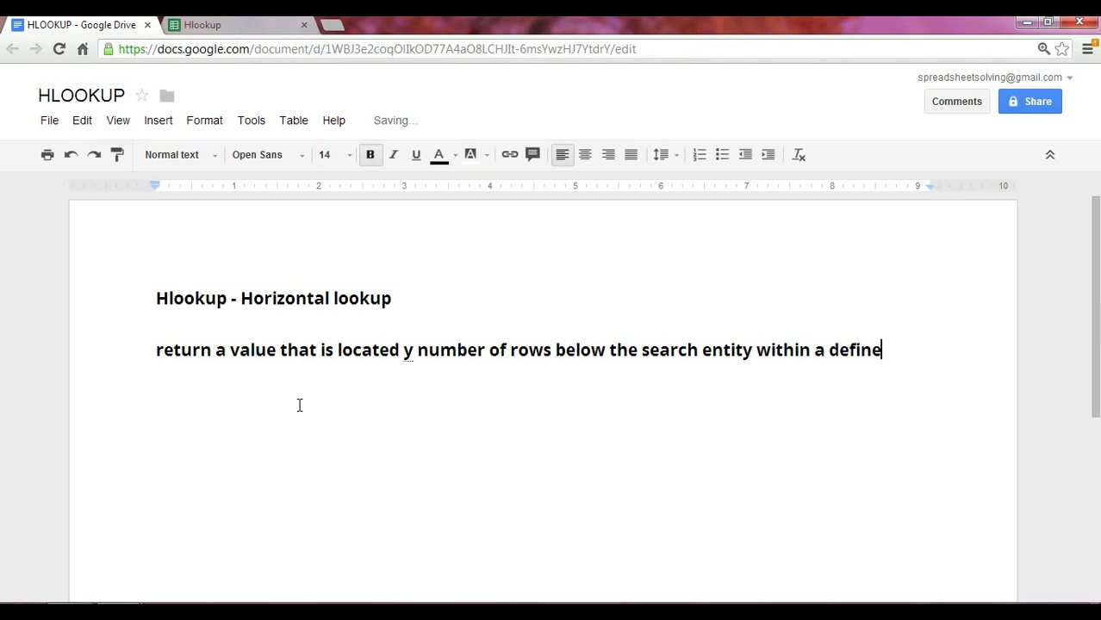
key("BackSpace")
key("BackSpace")
key("BackSpace")
key("BackSpace")
key("BackSpace")
key("BackSpace")
key("BackSpace")
type("dataset.")
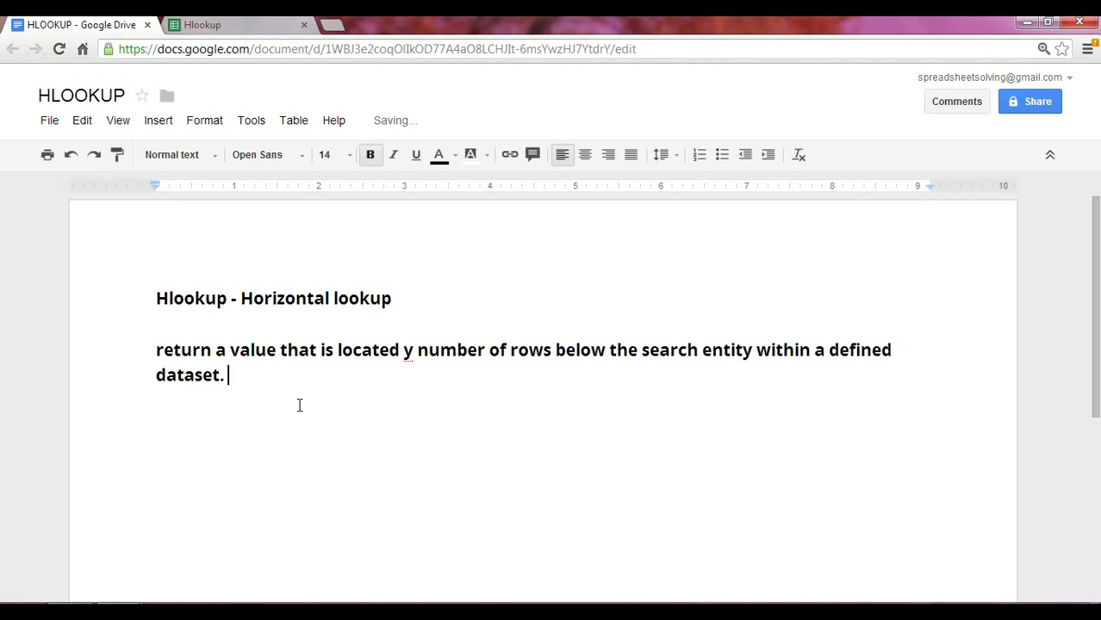
key("BackSpace")
key("Return")
- Highlight "y", "search entity" and "dataset" in the definition in yellow
double_click(408, 352)
left_click(483, 158)
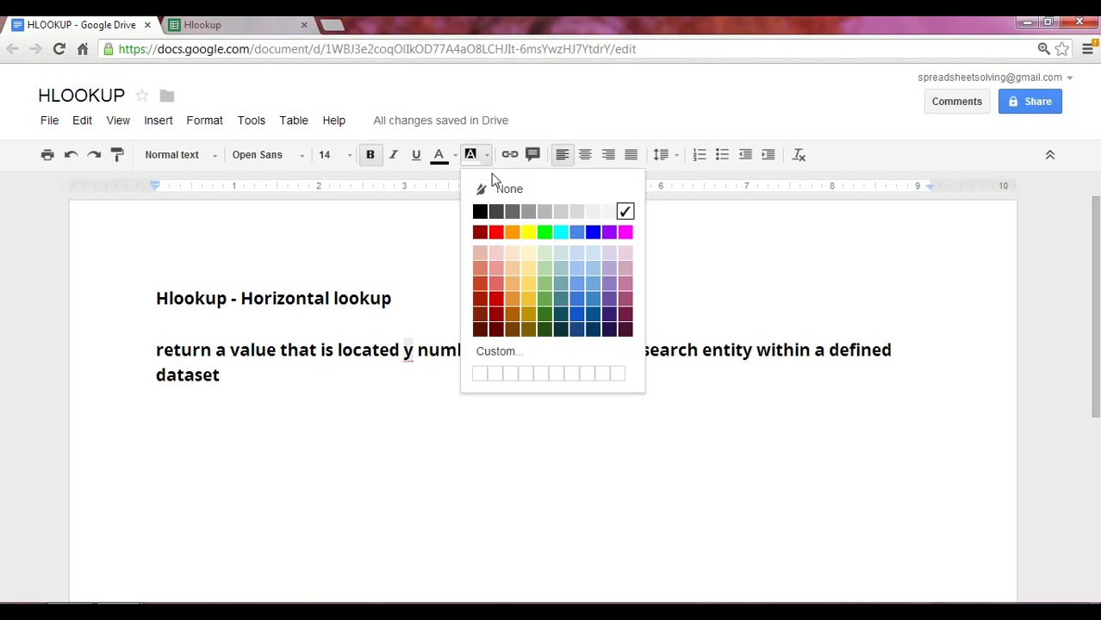
left_click(529, 235)
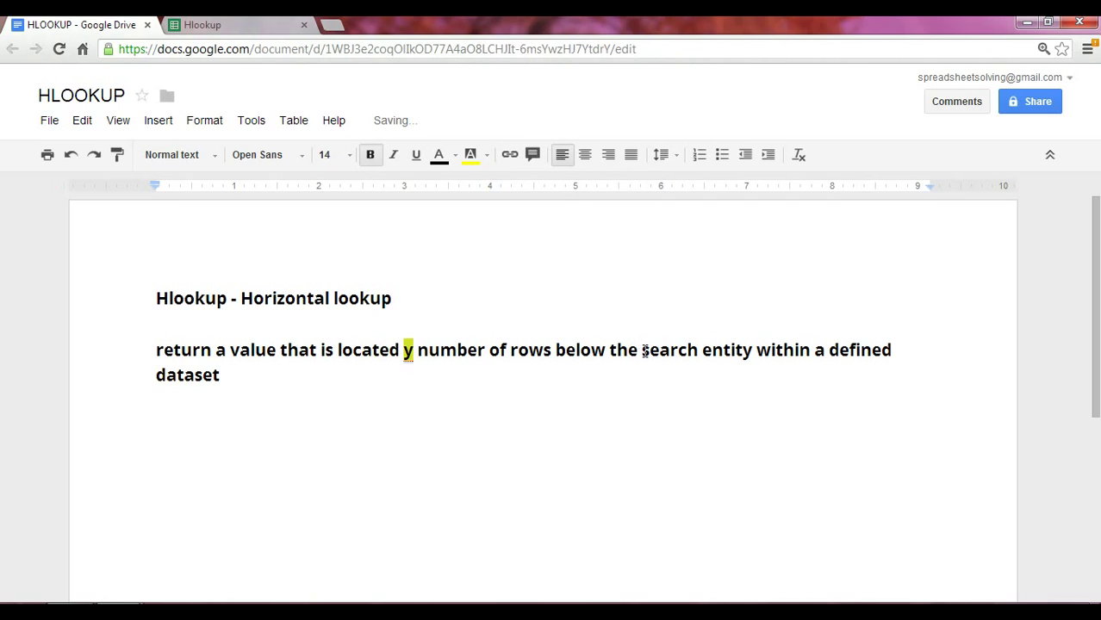
left_click_drag(642, 350, 753, 352)
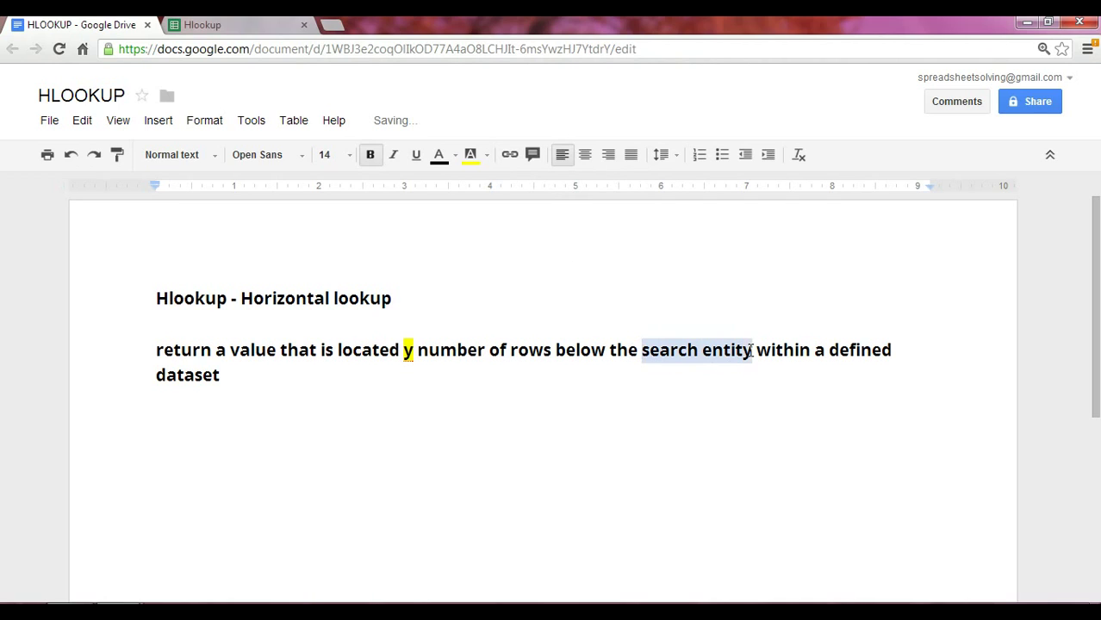
left_click(485, 156)
left_click(532, 229)
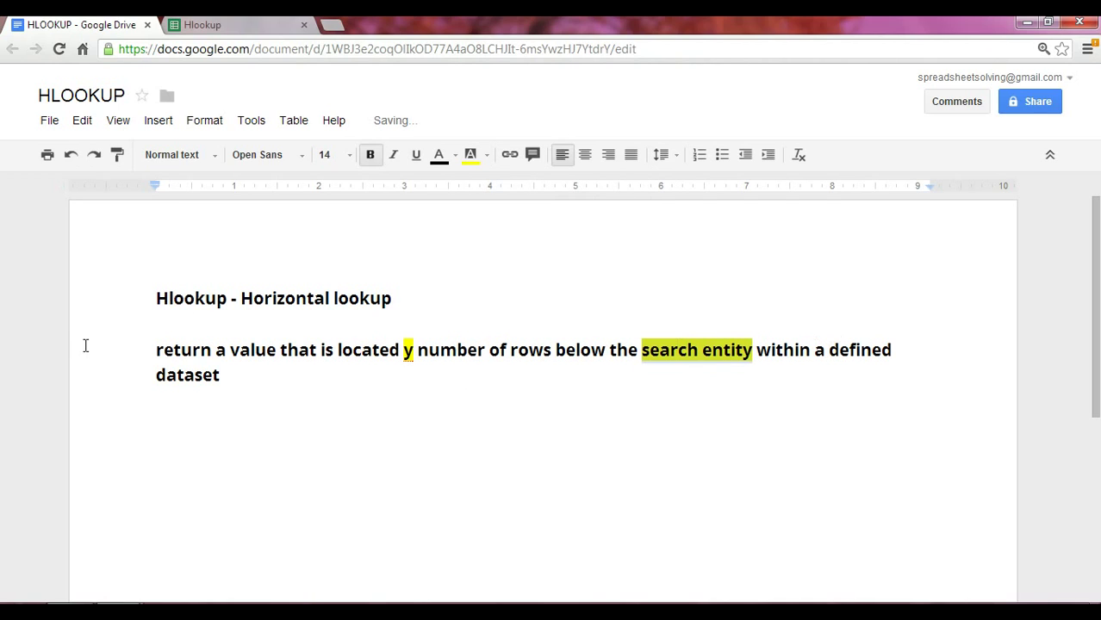
left_click_drag(156, 376, 238, 383)
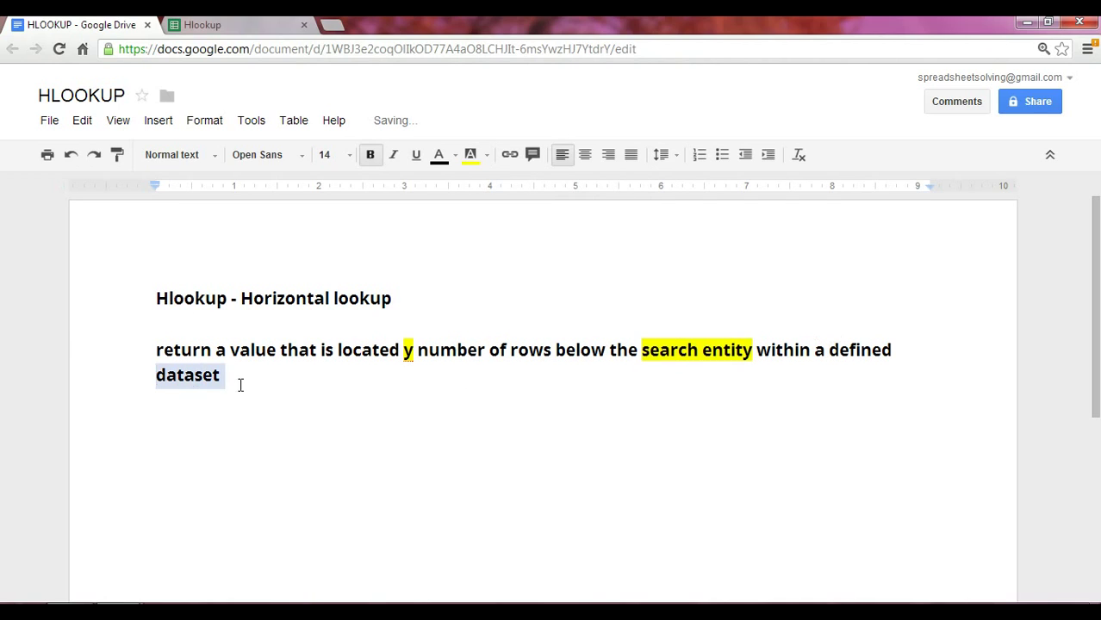
left_click(486, 156)
left_click(532, 230)
left_click(522, 418)
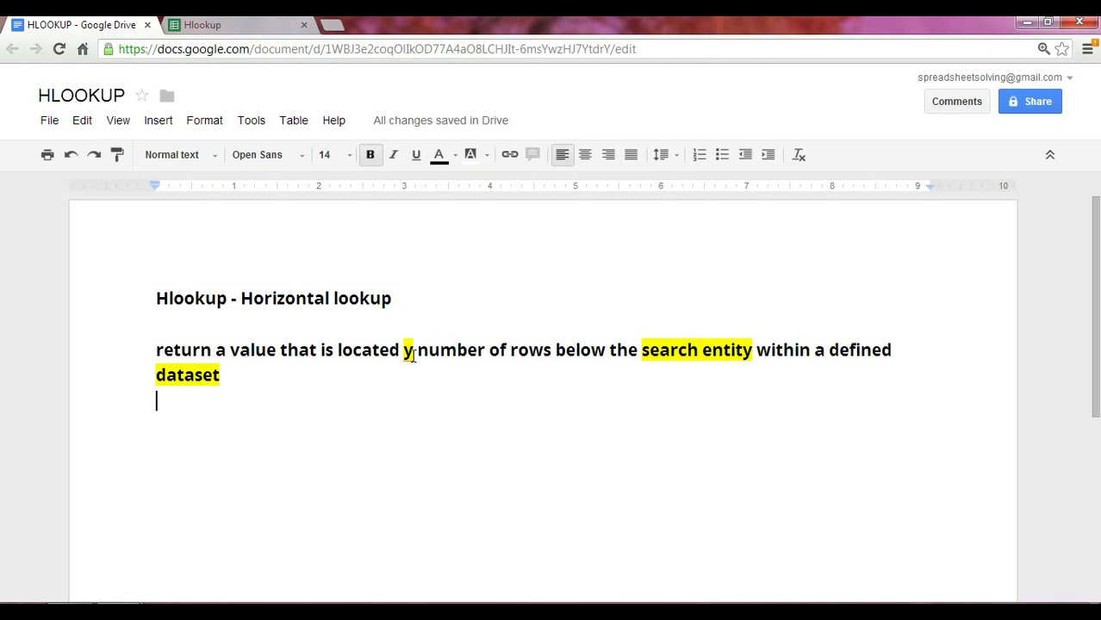
- Write the syntax line "=hlookup(search entity, dataset, y, closest match)" below the definition, separated by a blank line
left_click_drag(403, 350, 551, 352)
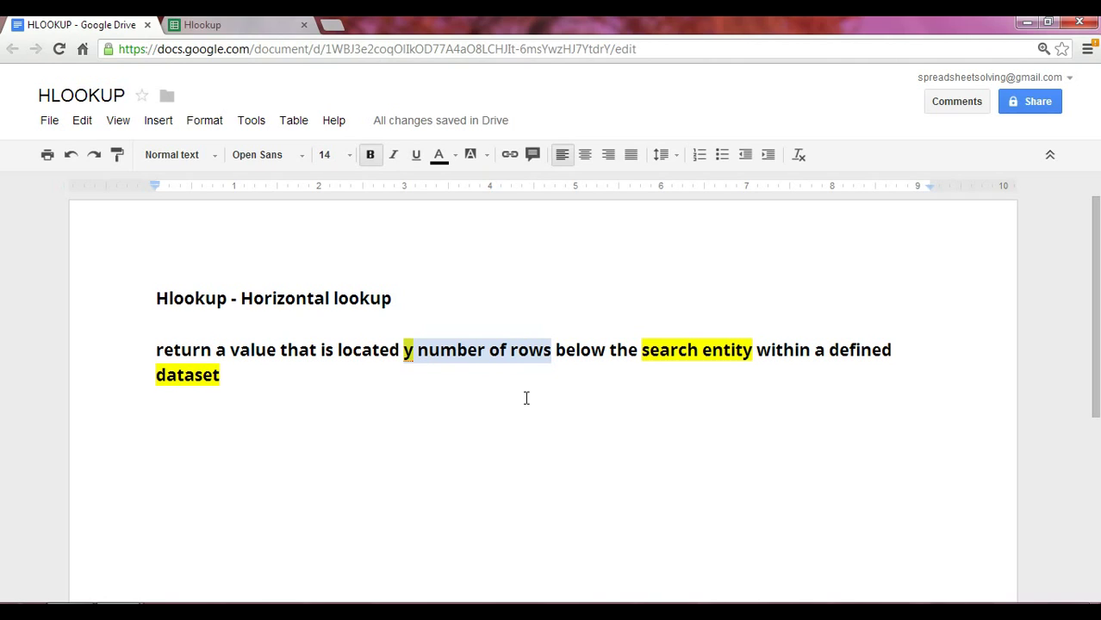
left_click(259, 426)
key("Return")
key("Return")
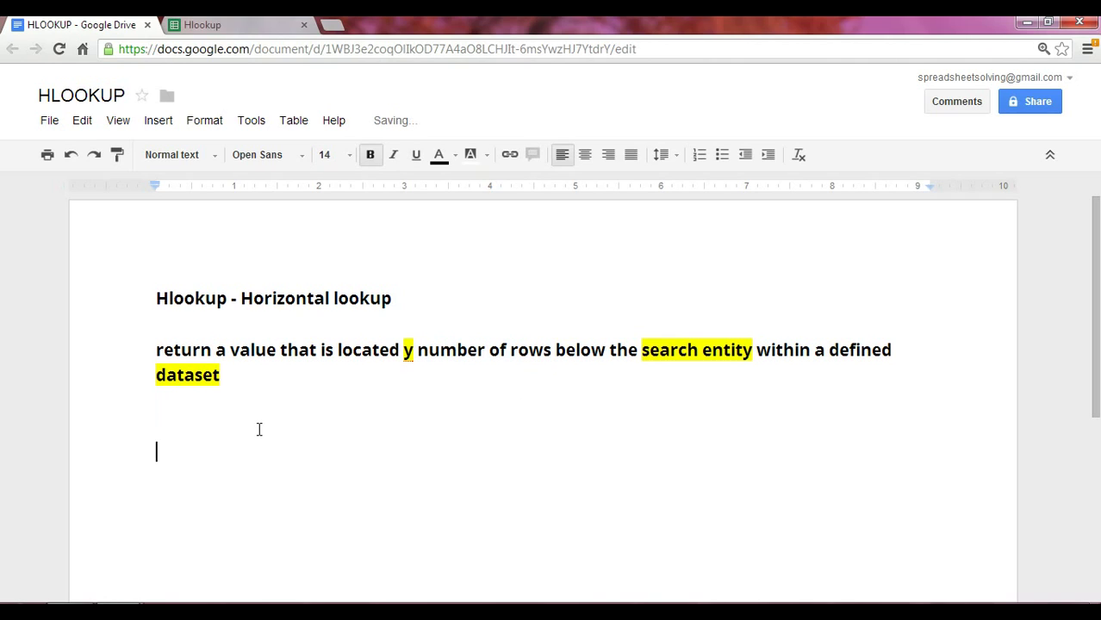
key("BackSpace")
type("=hlookup(")
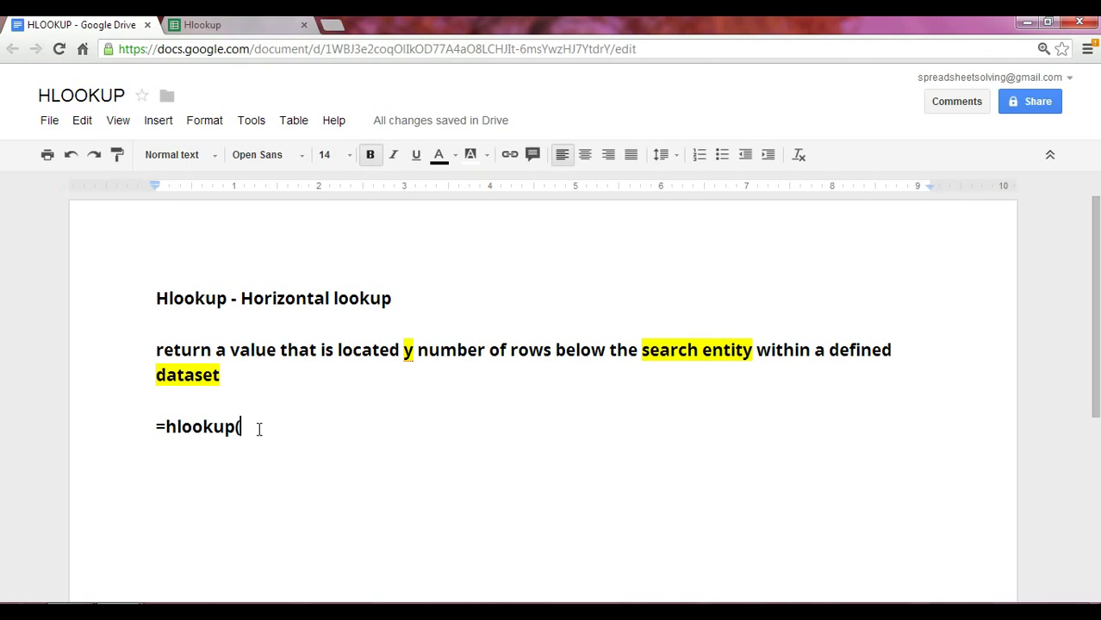
type("search en")
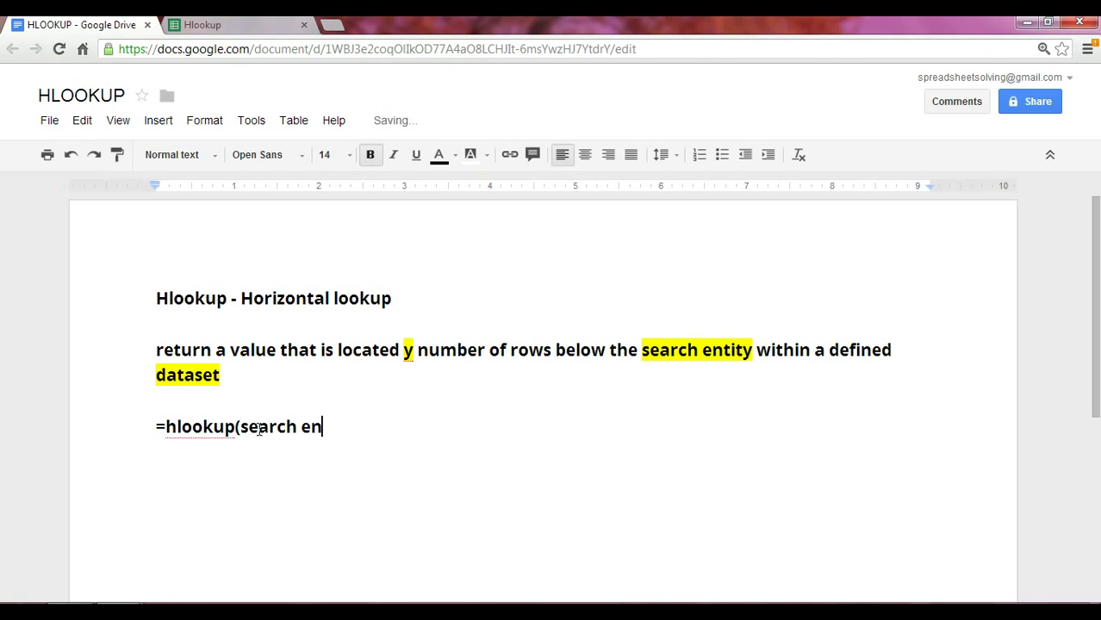
type("tity, dataset, ")
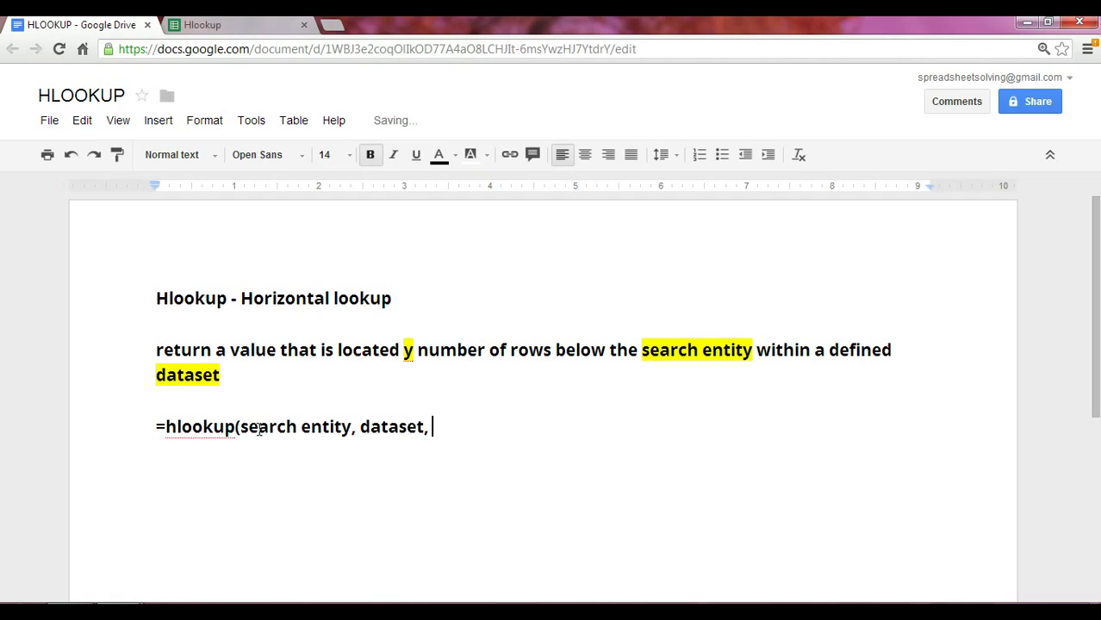
type("y, ")
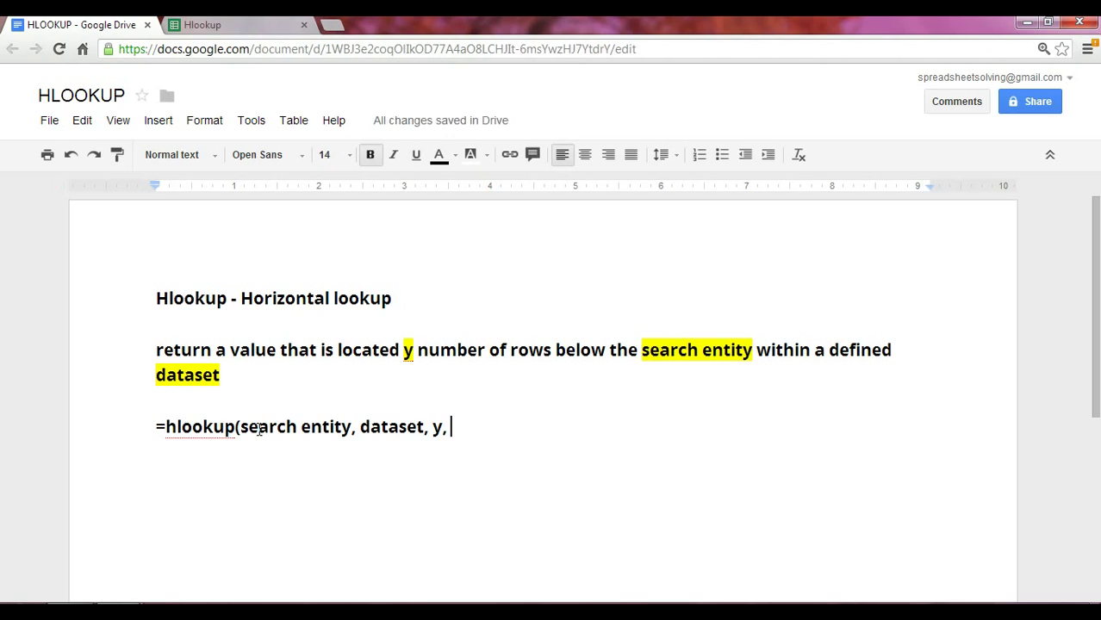
type("closest match)")
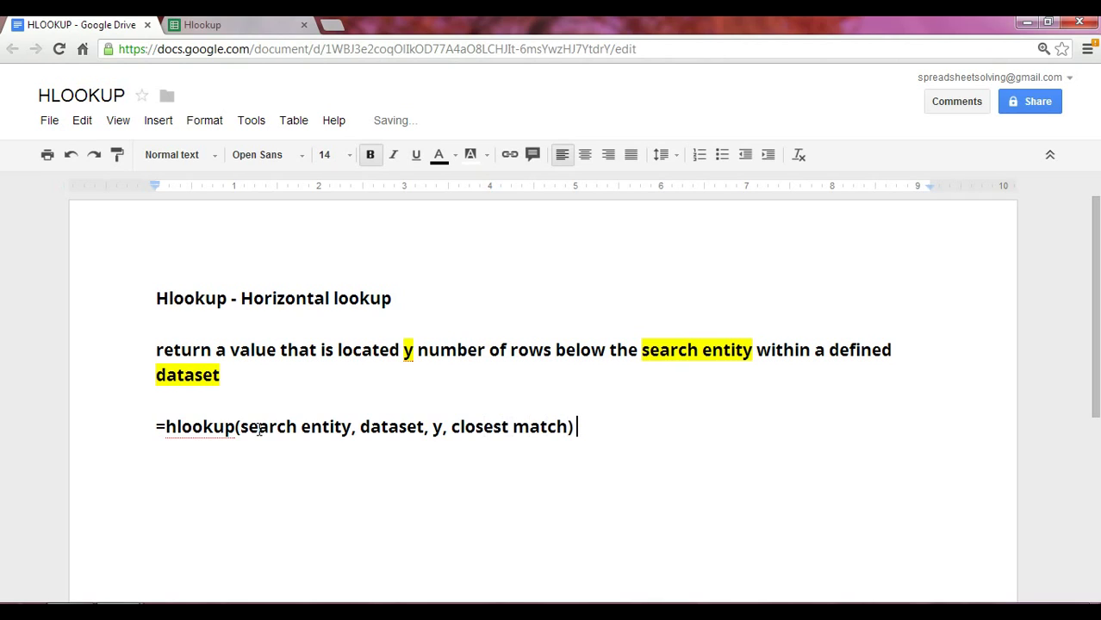
key("Return")
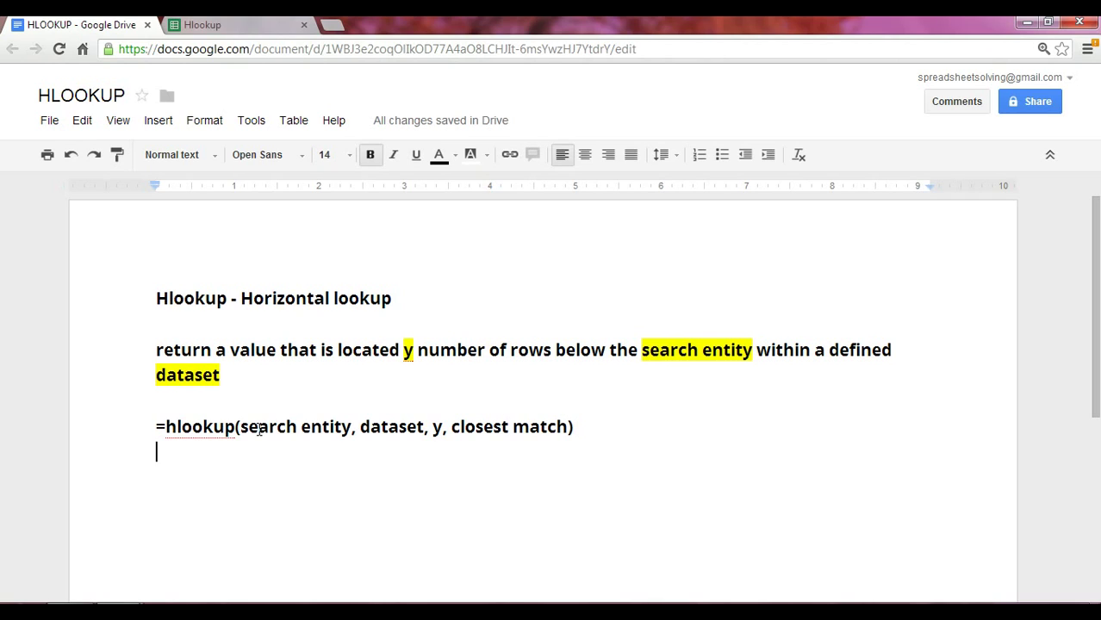
- Switch to the Hlookup spreadsheet and enter =hlookup("Fri",B1:F5, 4, false) in cell D7
left_click(197, 25)
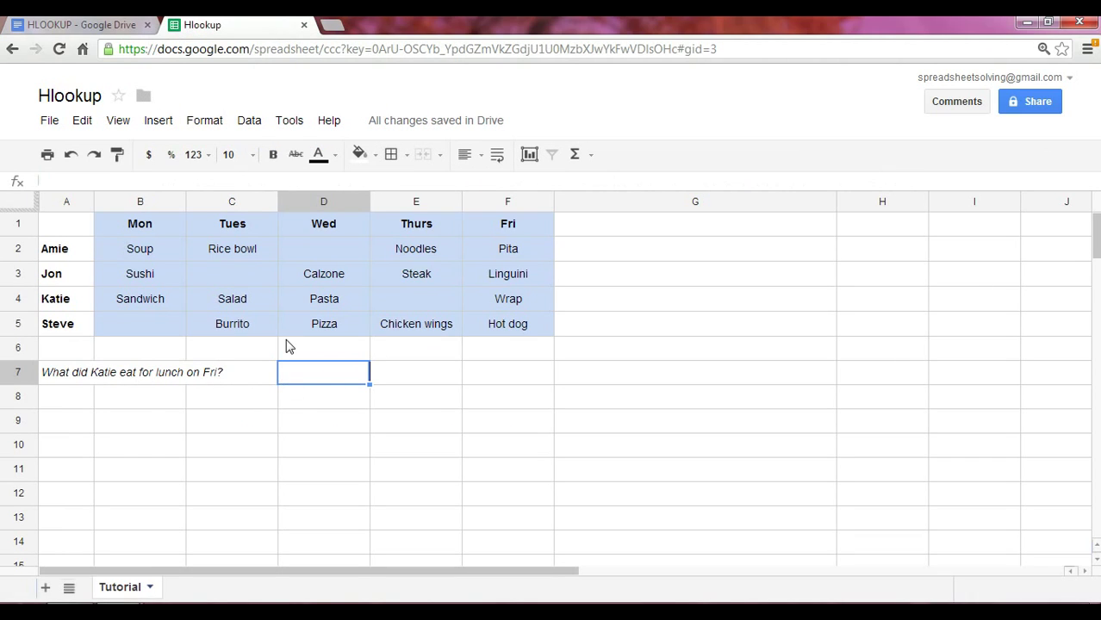
type("=h")
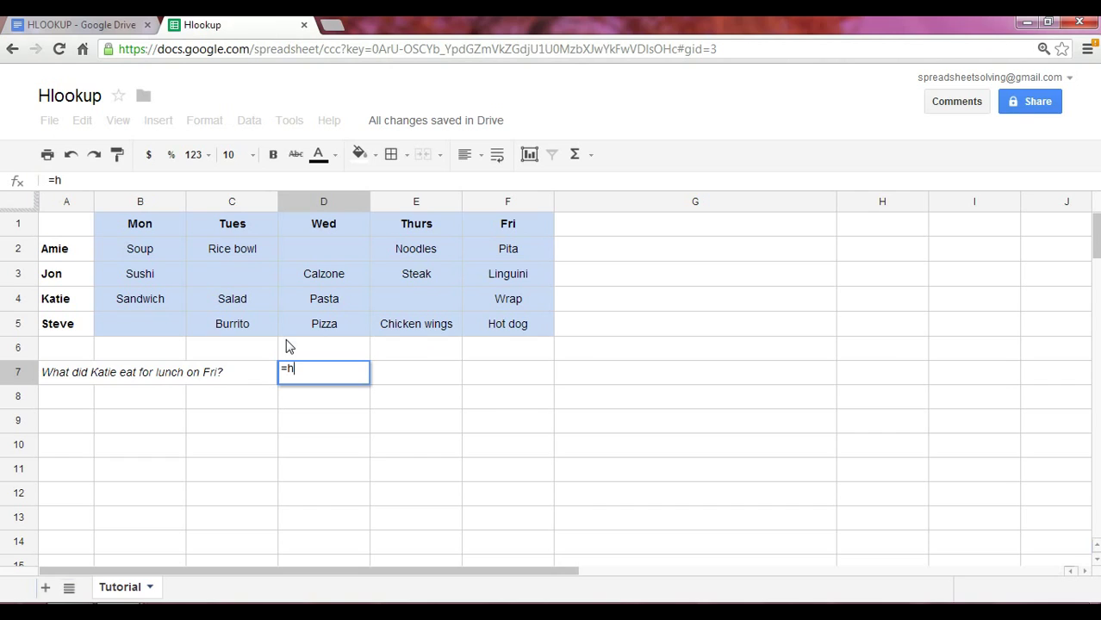
type("lookup(")
type("\"Fri\",")
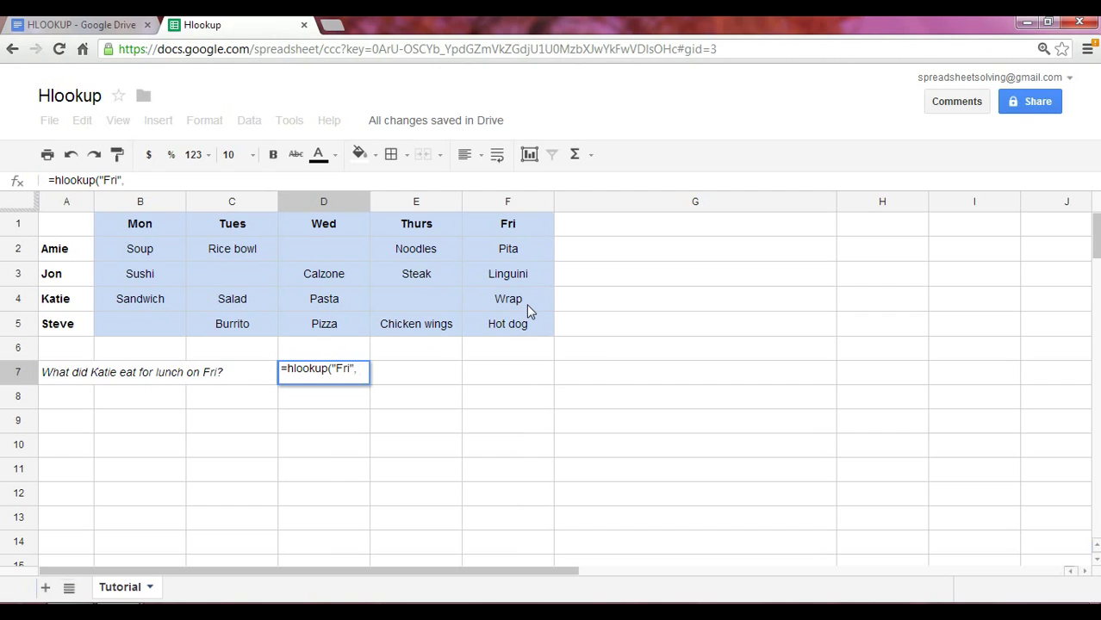
left_click_drag(167, 233, 522, 338)
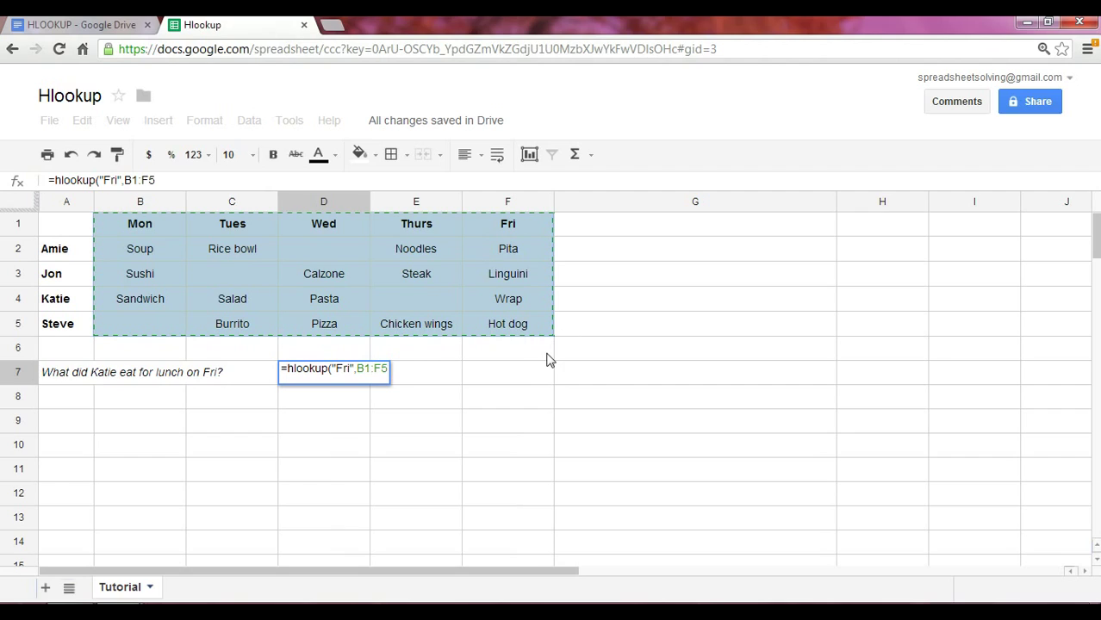
type(",")
type("4, false)")
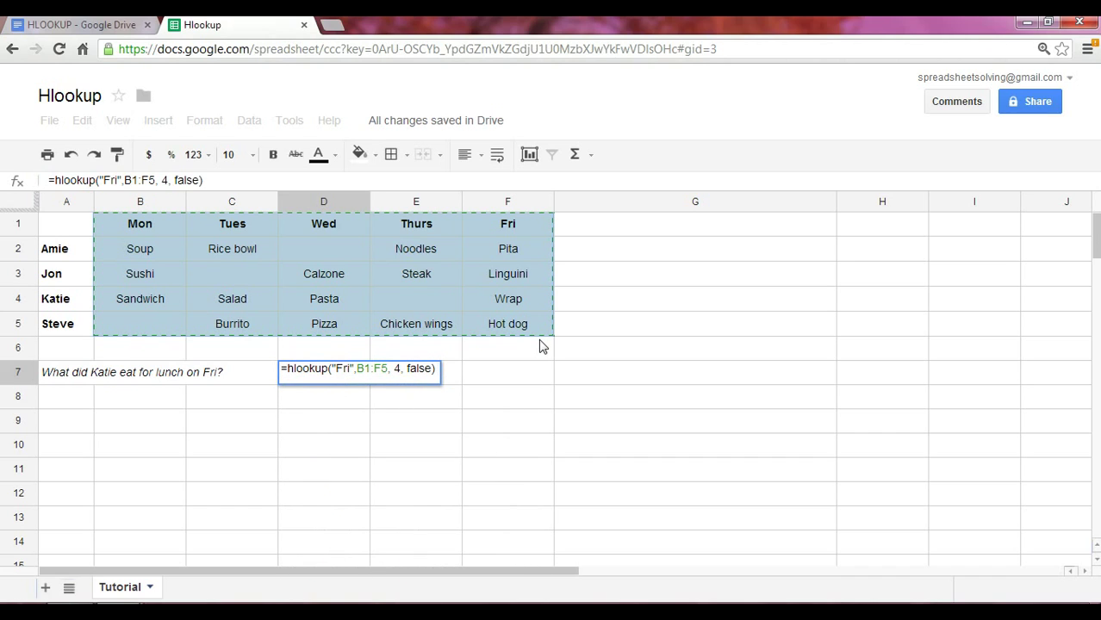
key("Return")
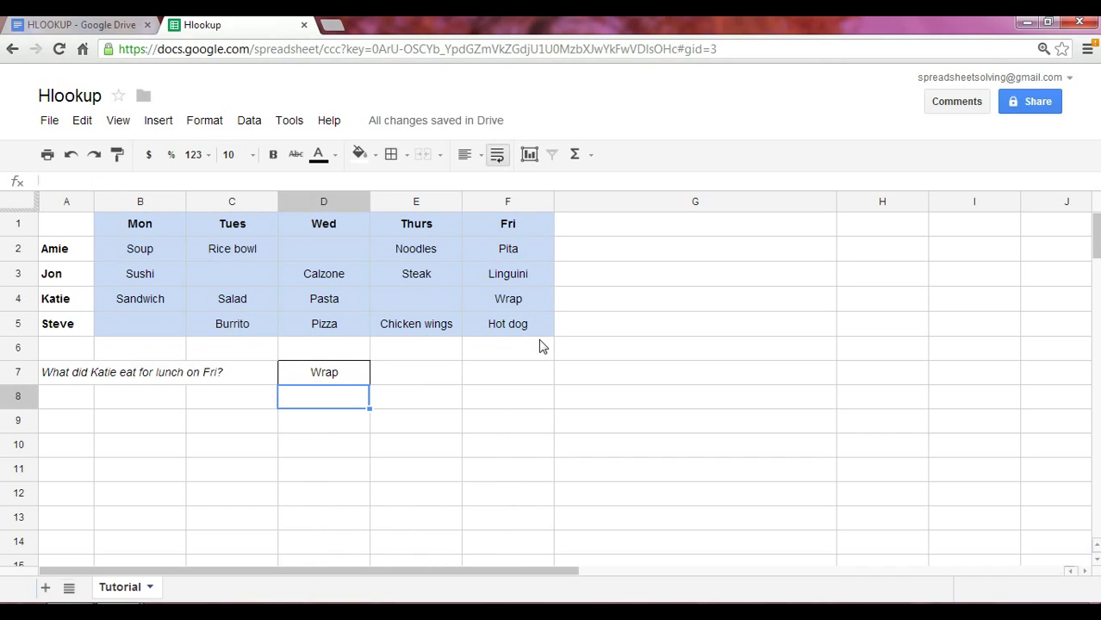
- Copy the HLOOKUP formula from D7 into G7 as plain text, prefixed with an apostrophe
key("Up")
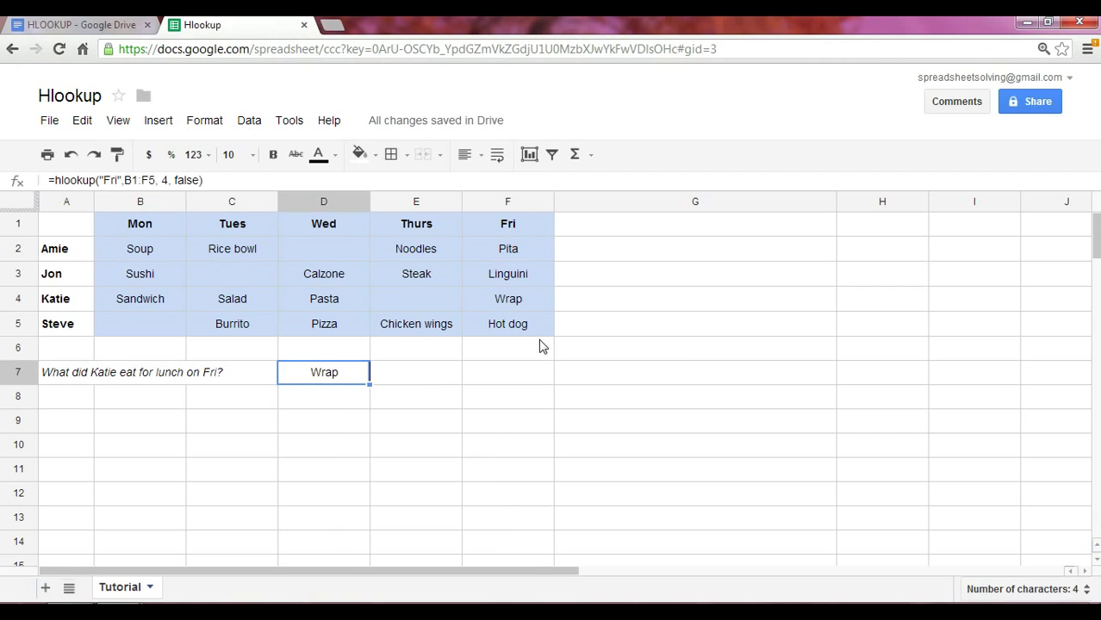
key("Return")
left_click_drag(289, 371, 445, 369)
key("ctrl+c")
key("Escape")
left_click(576, 375)
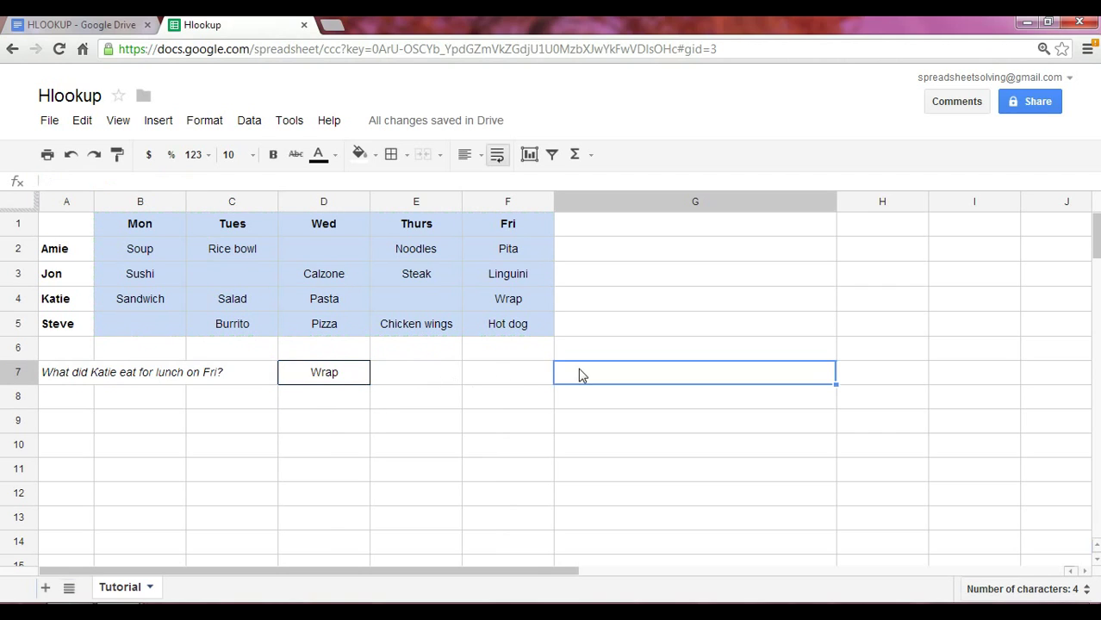
key("Return")
key("ctrl+v")
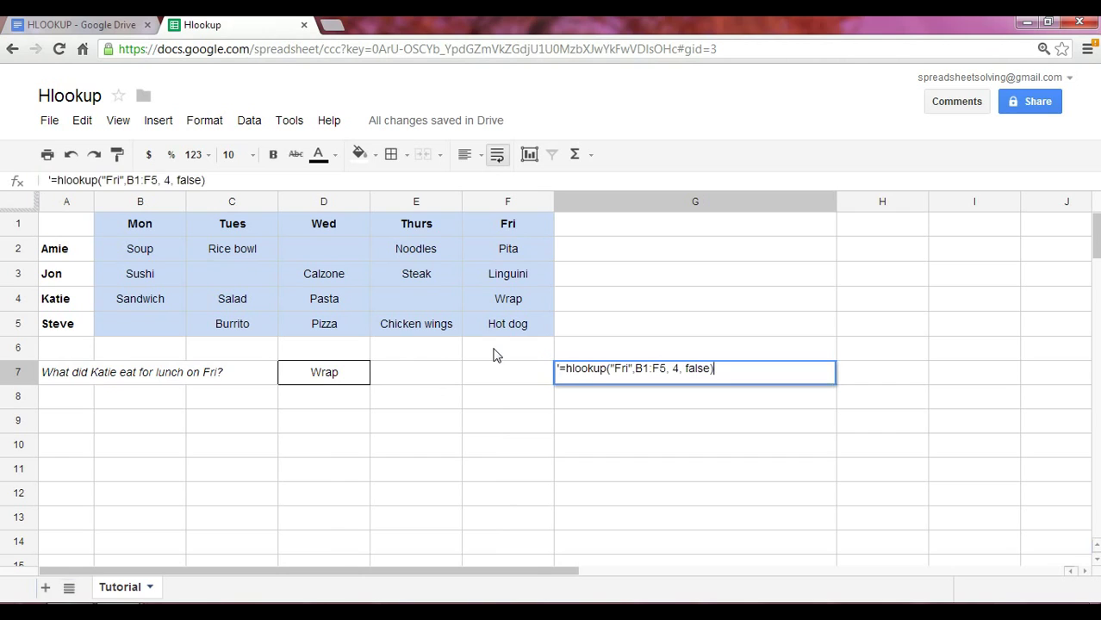
key("Return")
- Enter a VLOOKUP formula in D9 that searches for the name in A4, in quotes, within A2:F5, with index 6 and false
key("Up")
key("Left")
key("Left")
key("Left")
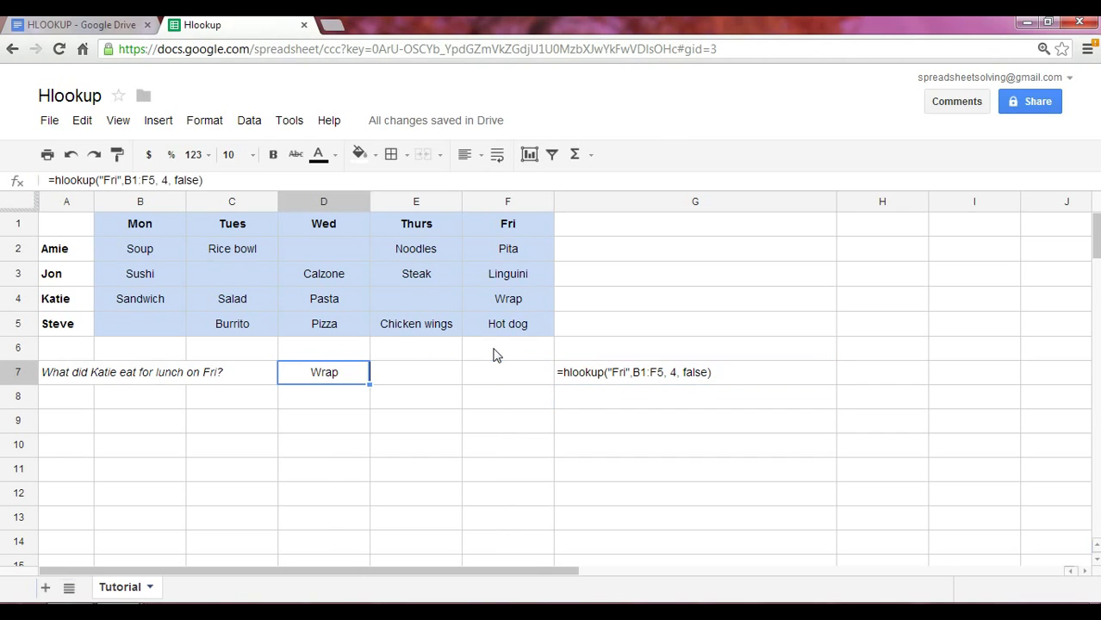
key("Down")
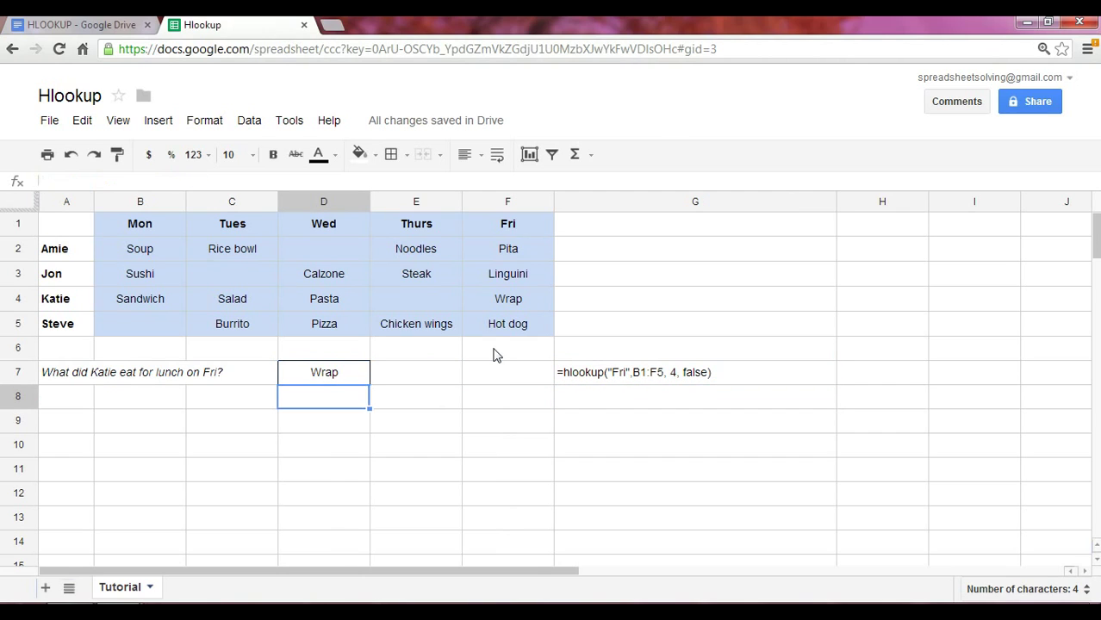
key("Left")
key("Left")
key("Down")
key("Down")
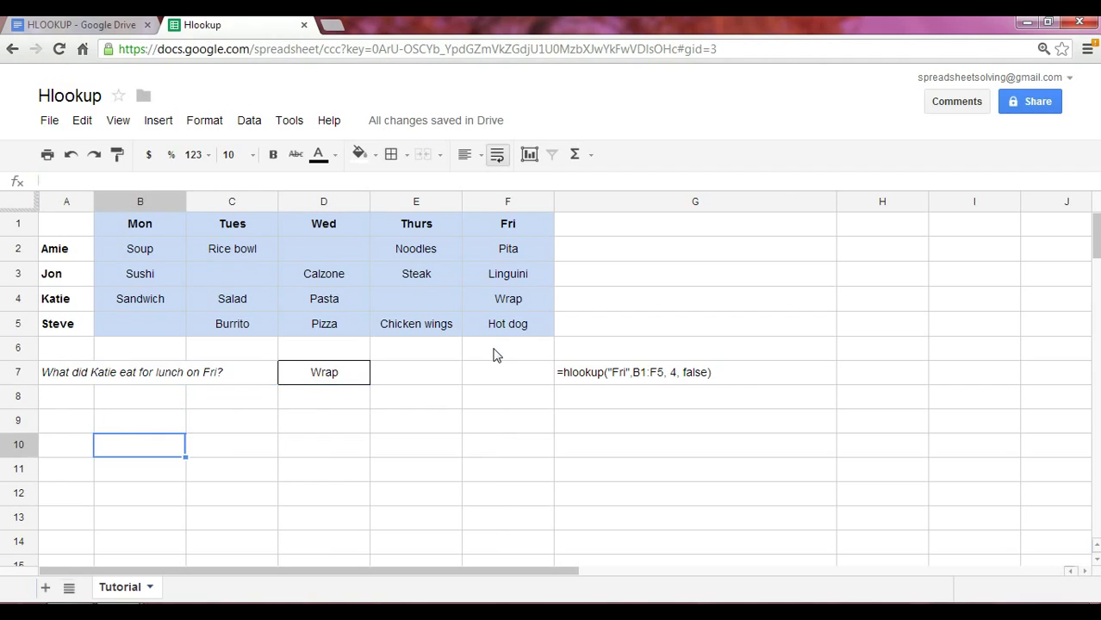
key("Up")
key("Right")
key("Right")
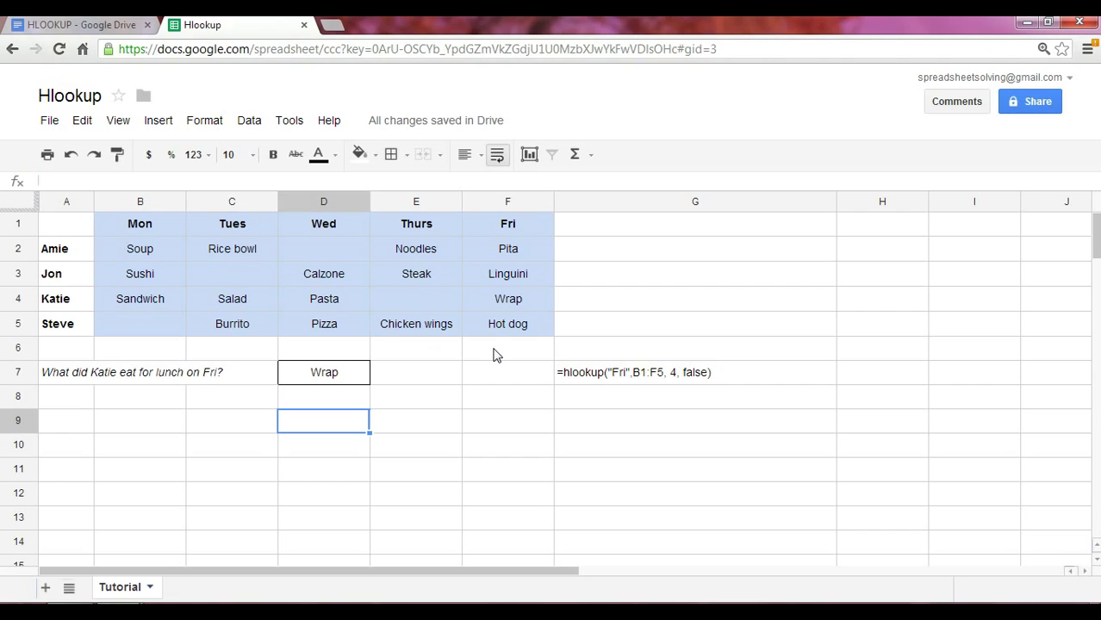
type("=")
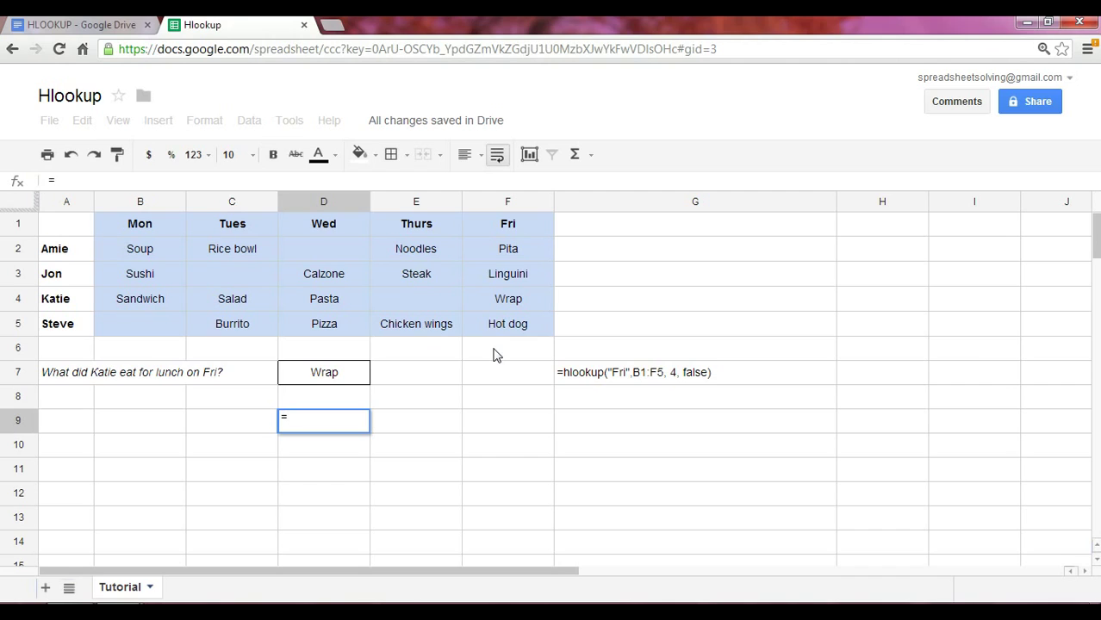
type("vlookup(")
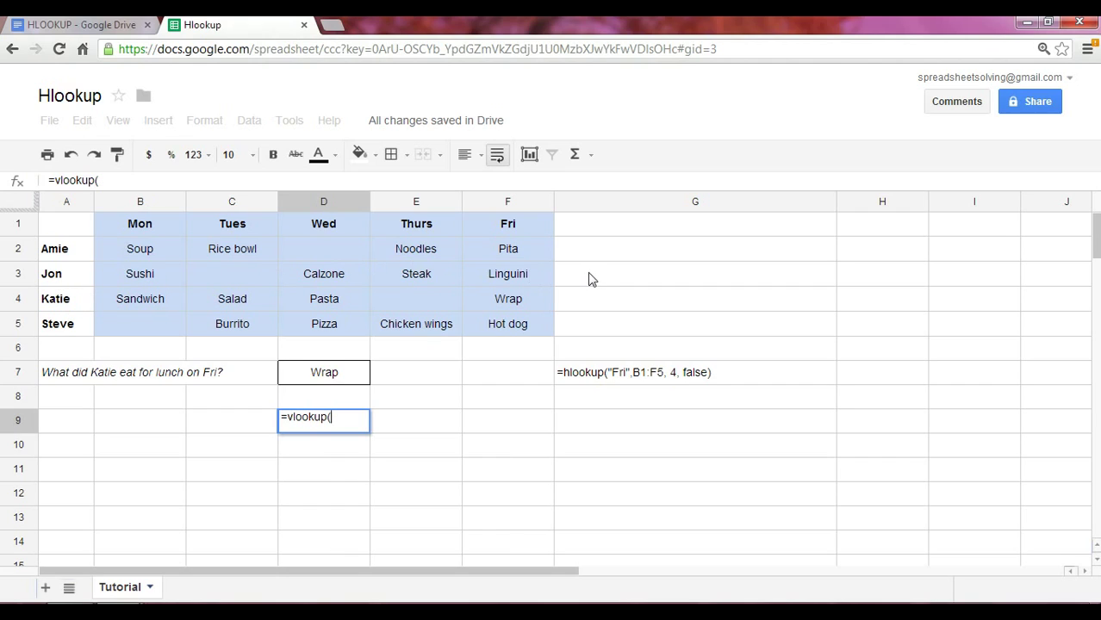
type("\"Katie\",")
left_click_drag(54, 251, 541, 334)
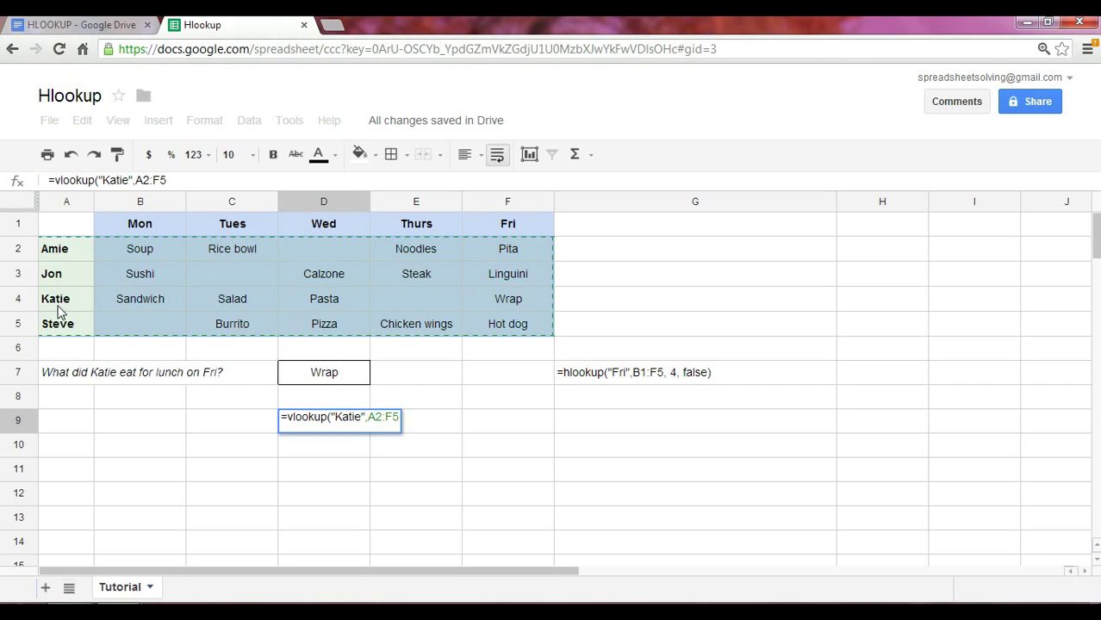
type(",")
type("6")
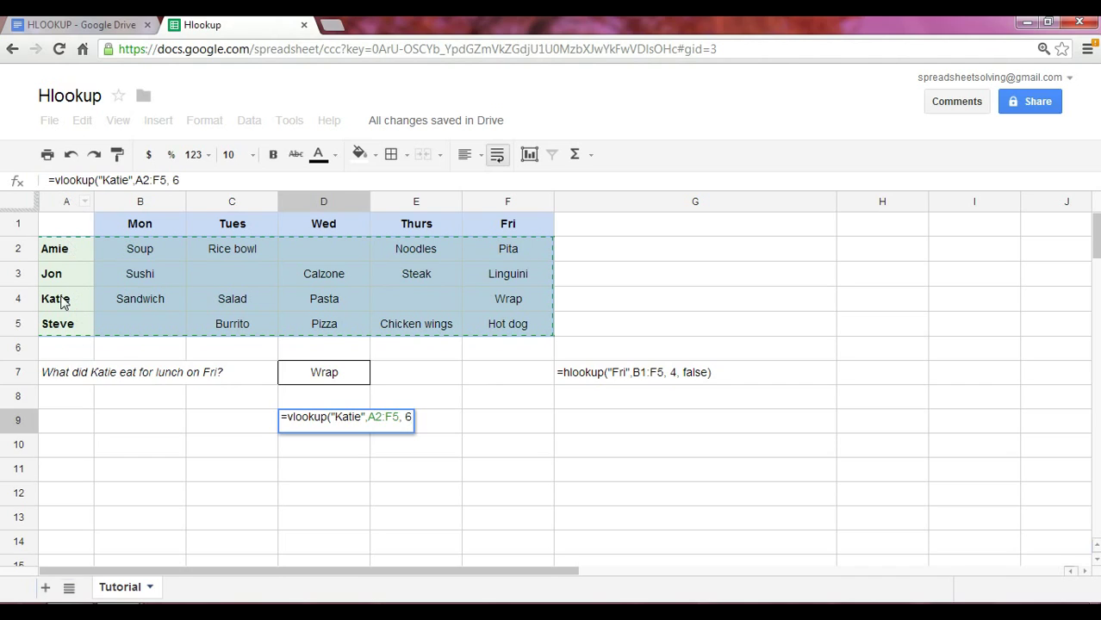
type(", false)")
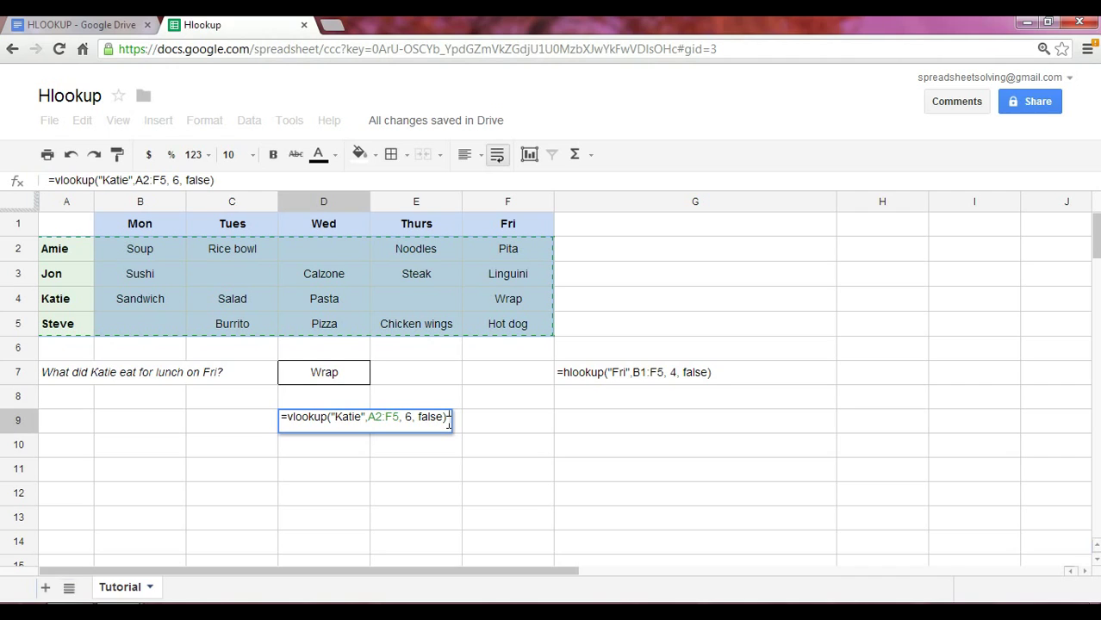
key("Return")
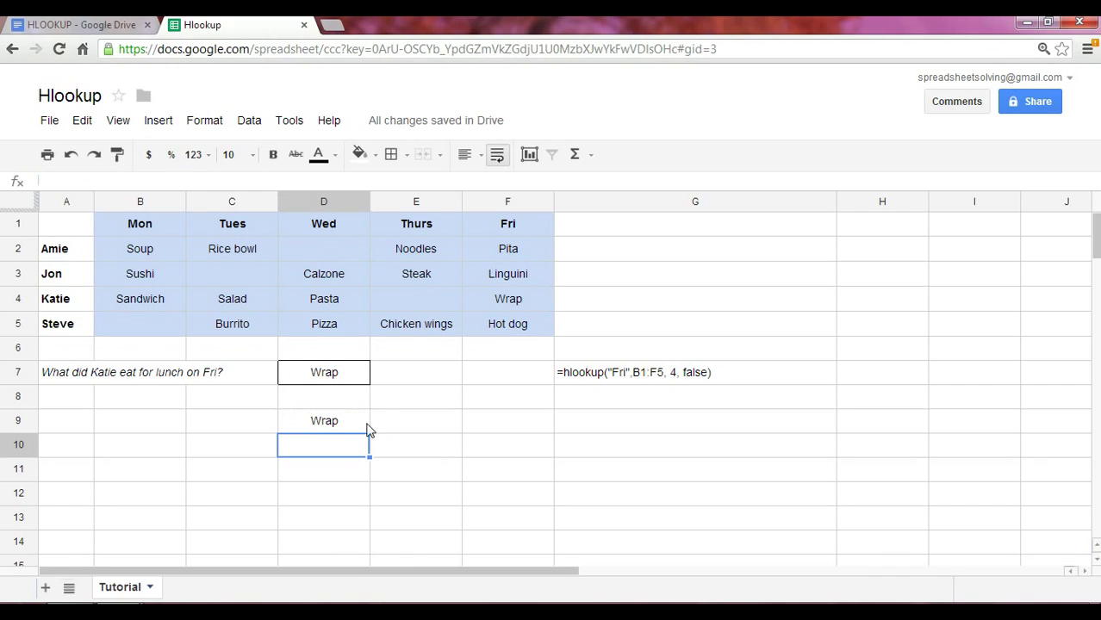
- Copy the VLOOKUP formula from D9 into G9 as plain text, with an apostrophe and equals sign in front
left_click(367, 426)
left_click_drag(215, 180, 57, 178)
key("ctrl+c")
double_click(634, 433)
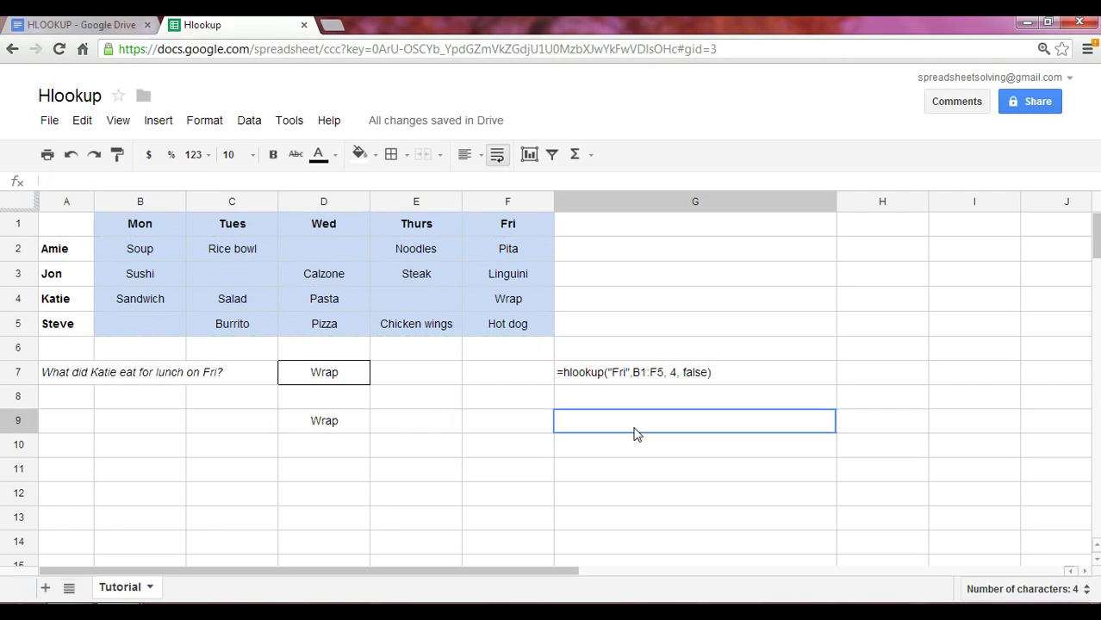
type("'")
key("ctrl+v")
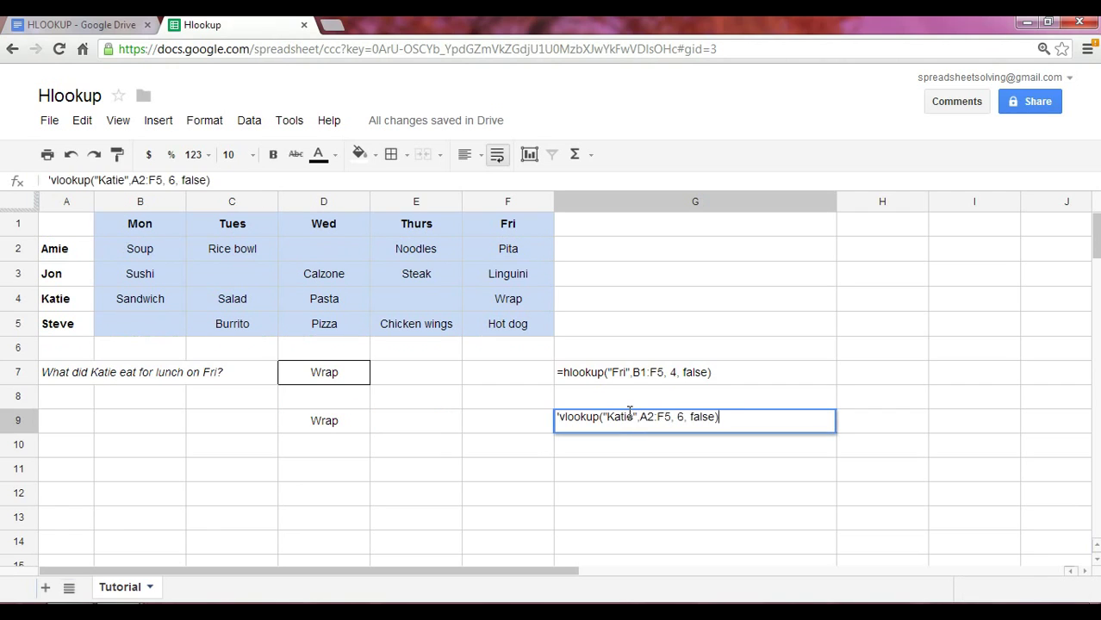
left_click(557, 417)
key("Delete")
type("=")
key("Return")
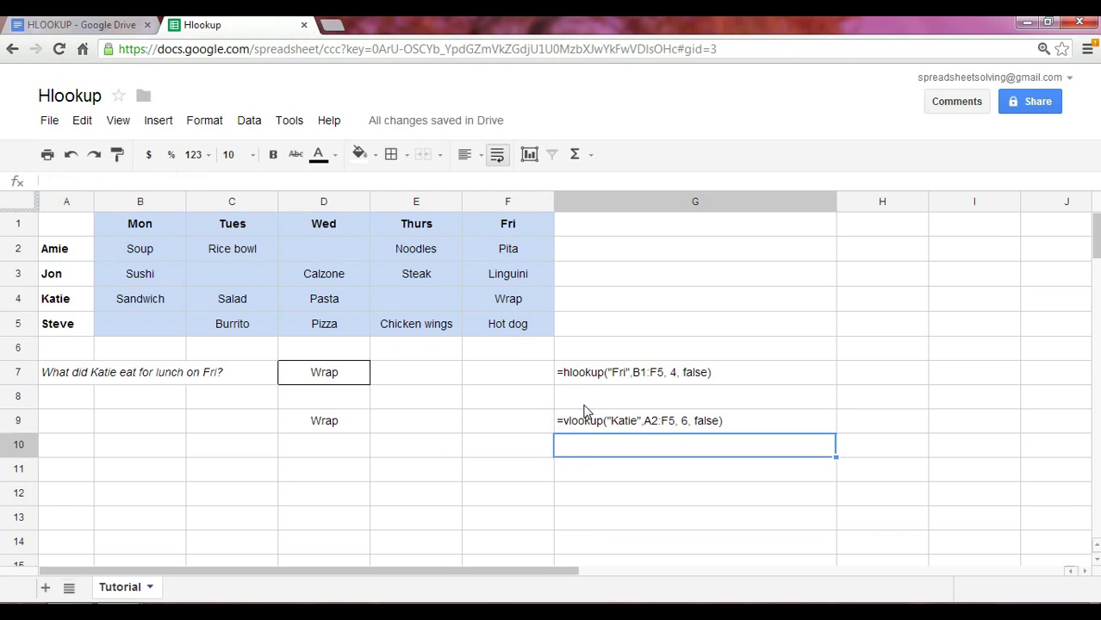
- Compare the formula texts in G7 and G9, and trace the HLOOKUP down the Friday column from F1 to F4
left_click(585, 473)
left_click(592, 371)
left_click(594, 427)
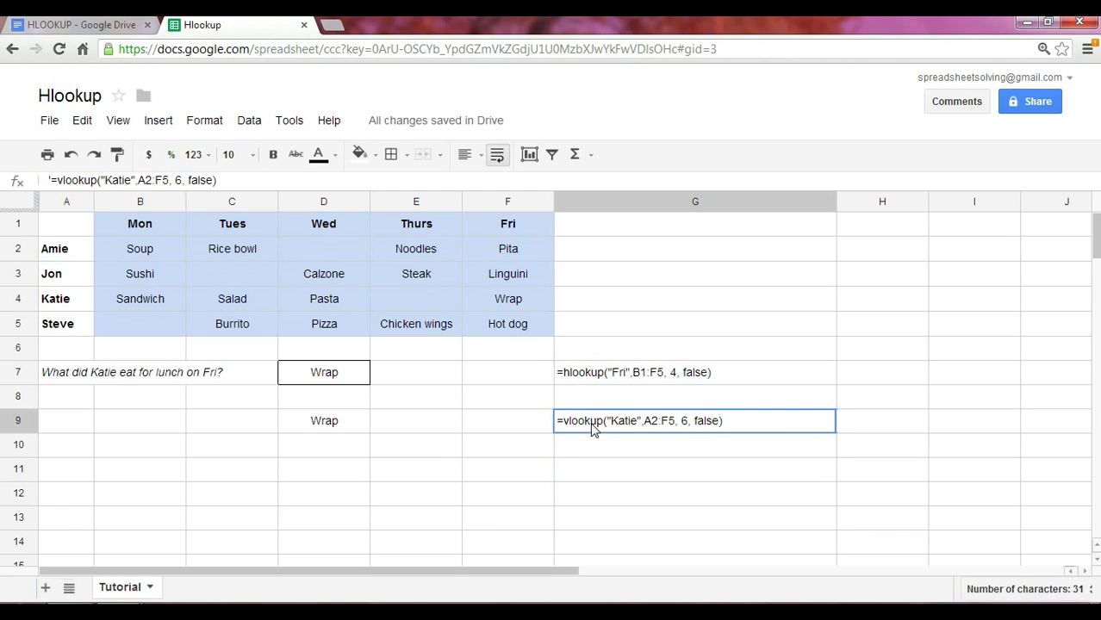
left_click(617, 384)
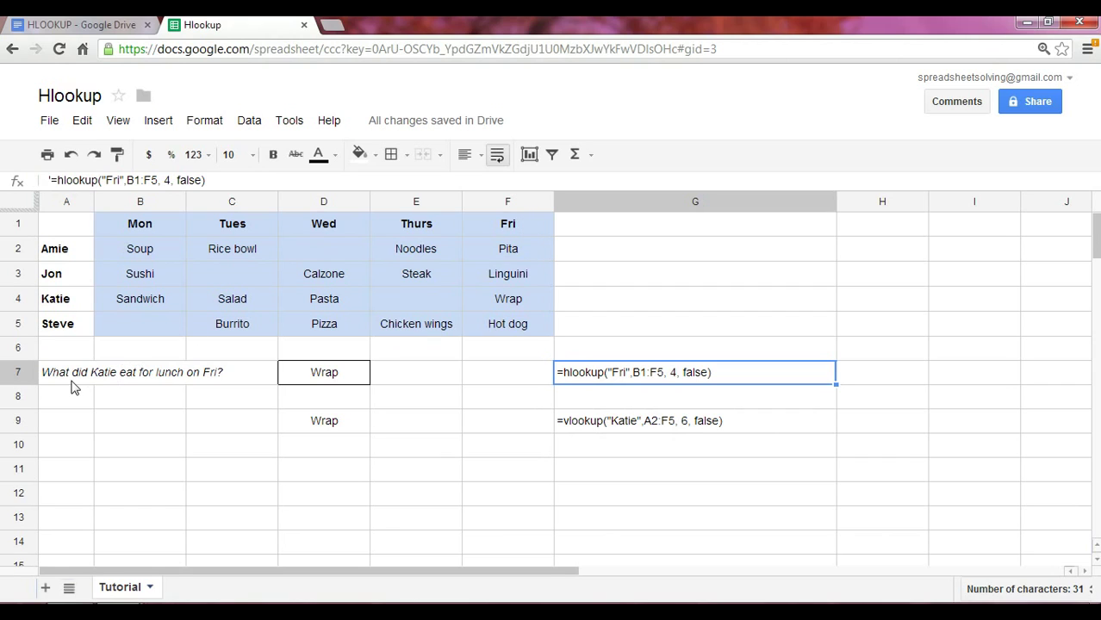
left_click(508, 227)
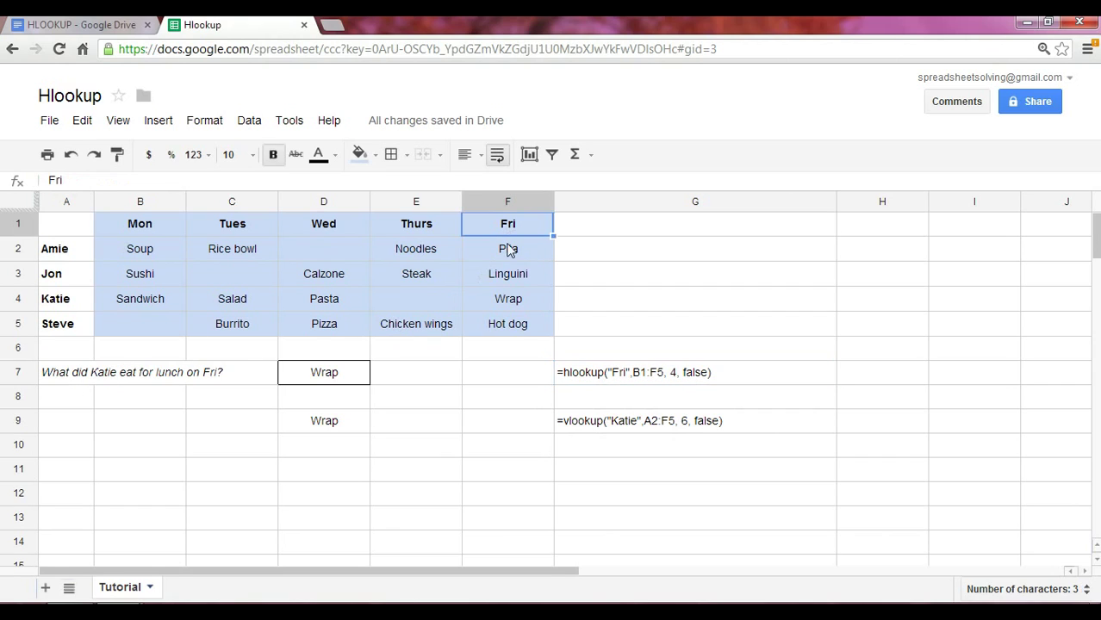
left_click(510, 252)
left_click(507, 277)
left_click(505, 309)
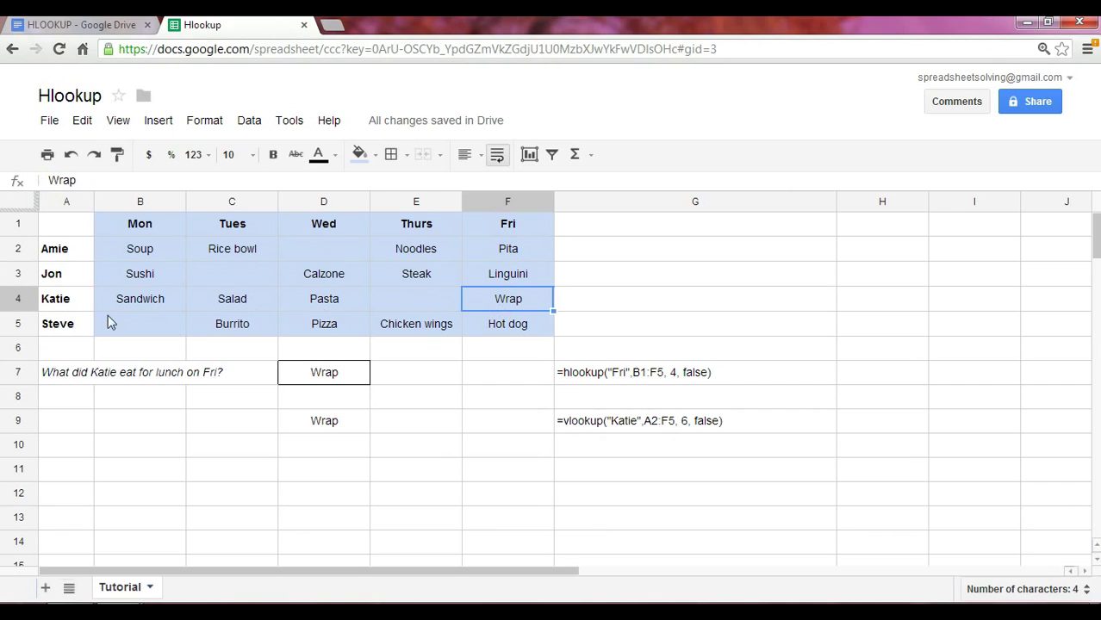
- Review both formula texts again, and check the VLOOKUP's dataset A2:F5 and its formula in D9
left_click(722, 379)
left_click(723, 420)
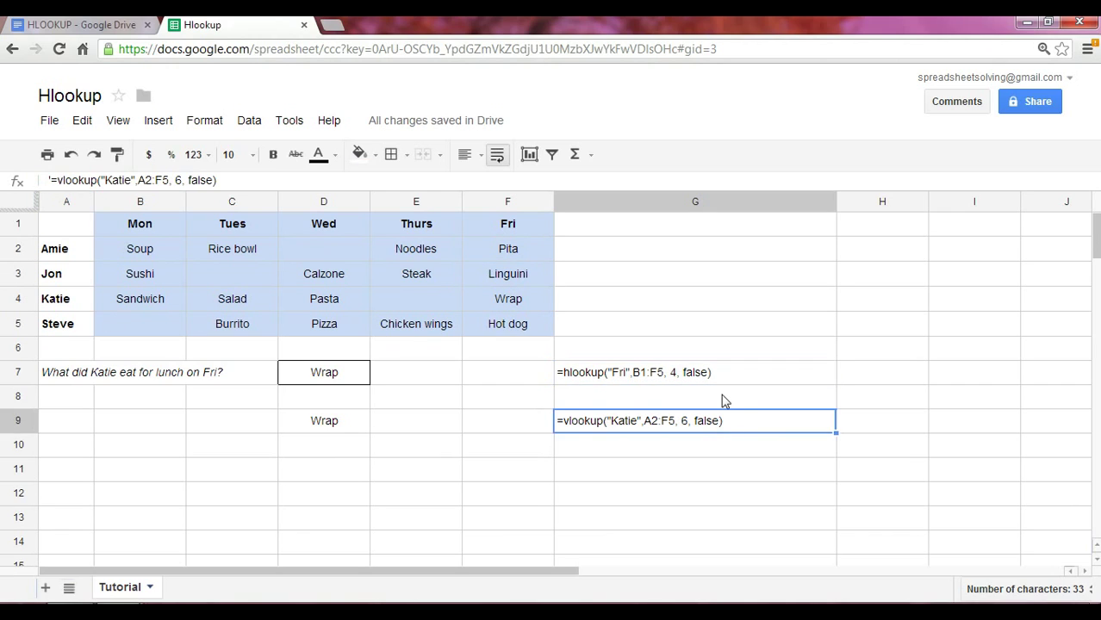
left_click(723, 376)
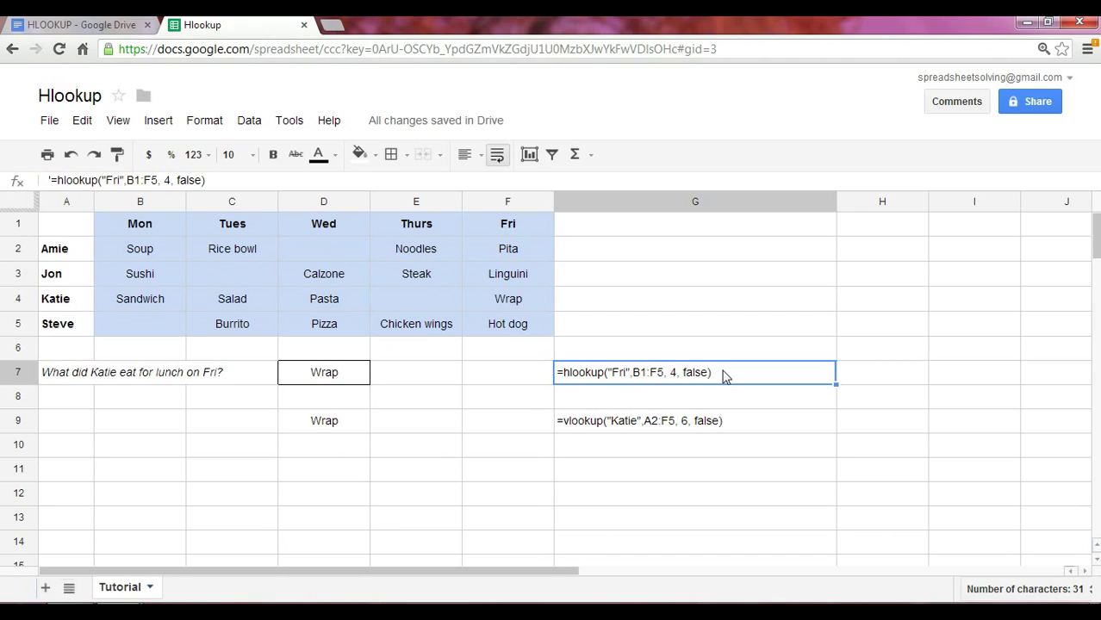
left_click(700, 429)
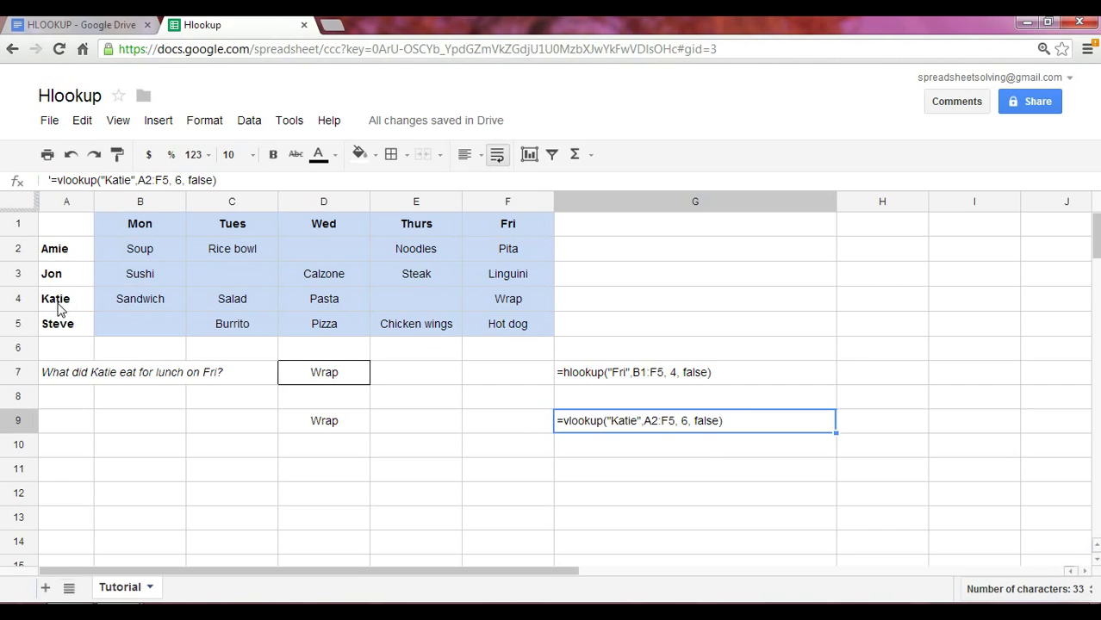
left_click_drag(74, 249, 509, 334)
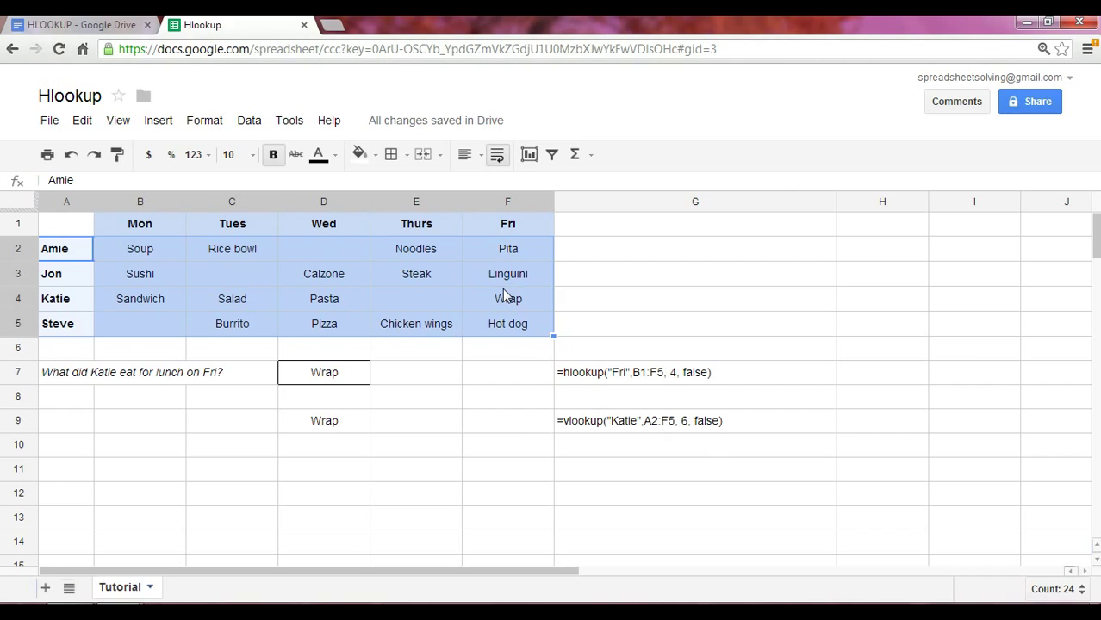
left_click(569, 396)
left_click(315, 405)
left_click(317, 423)
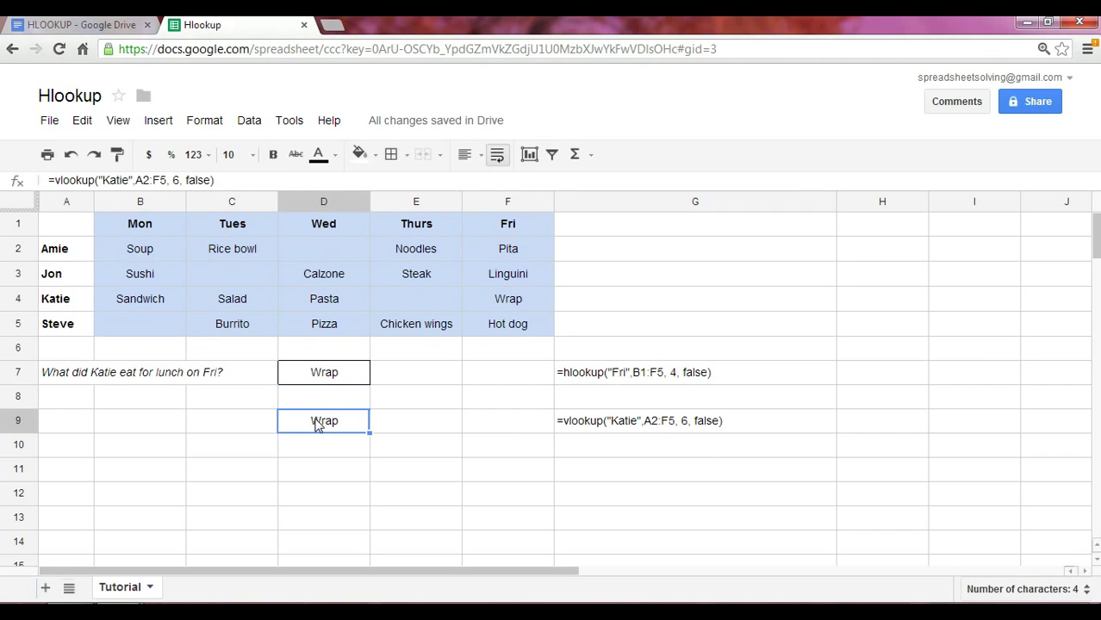